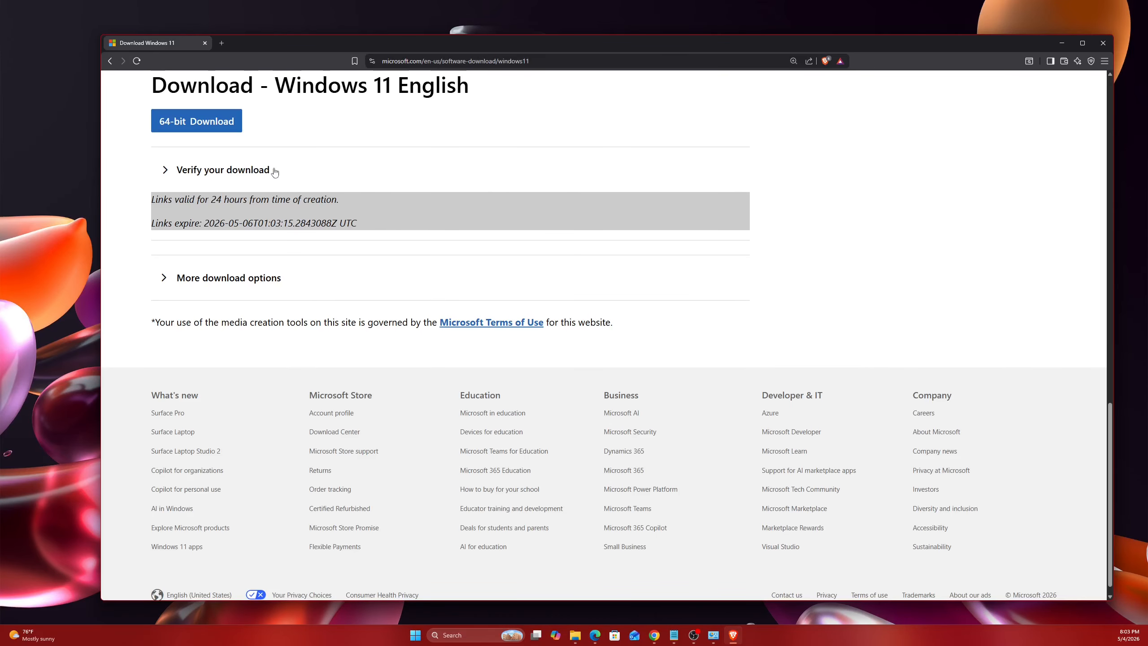
- Download the 64-bit Windows 11 English ISO and save it as Win11_25H2_English_x64_v2 in the Downloads folder
left_click(207, 129)
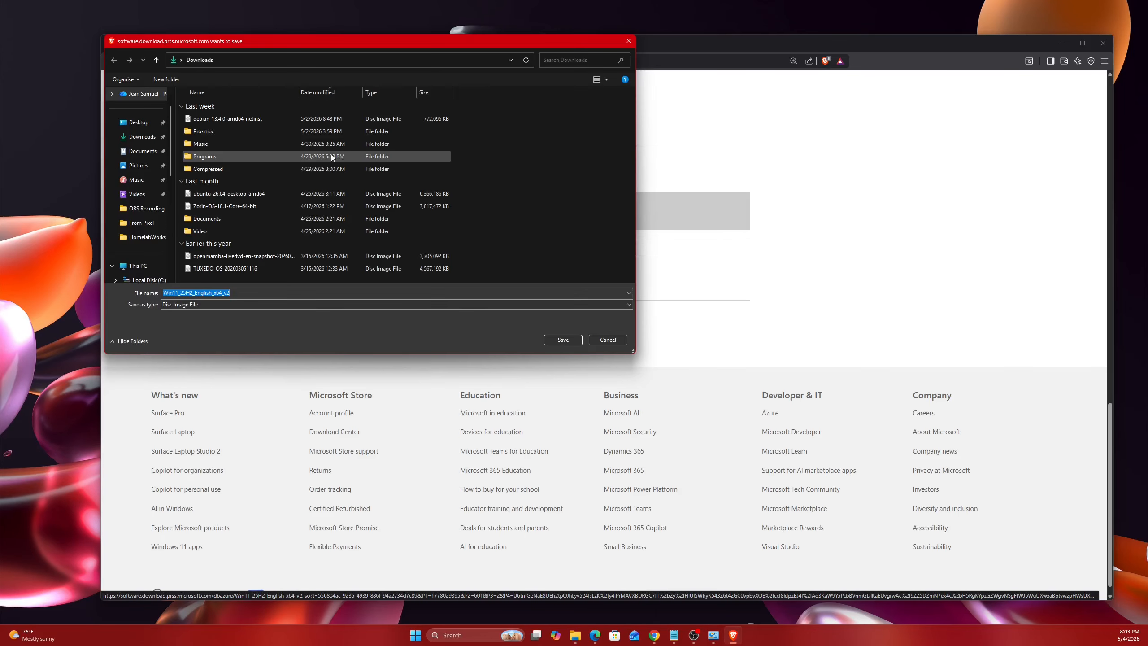
left_click(562, 340)
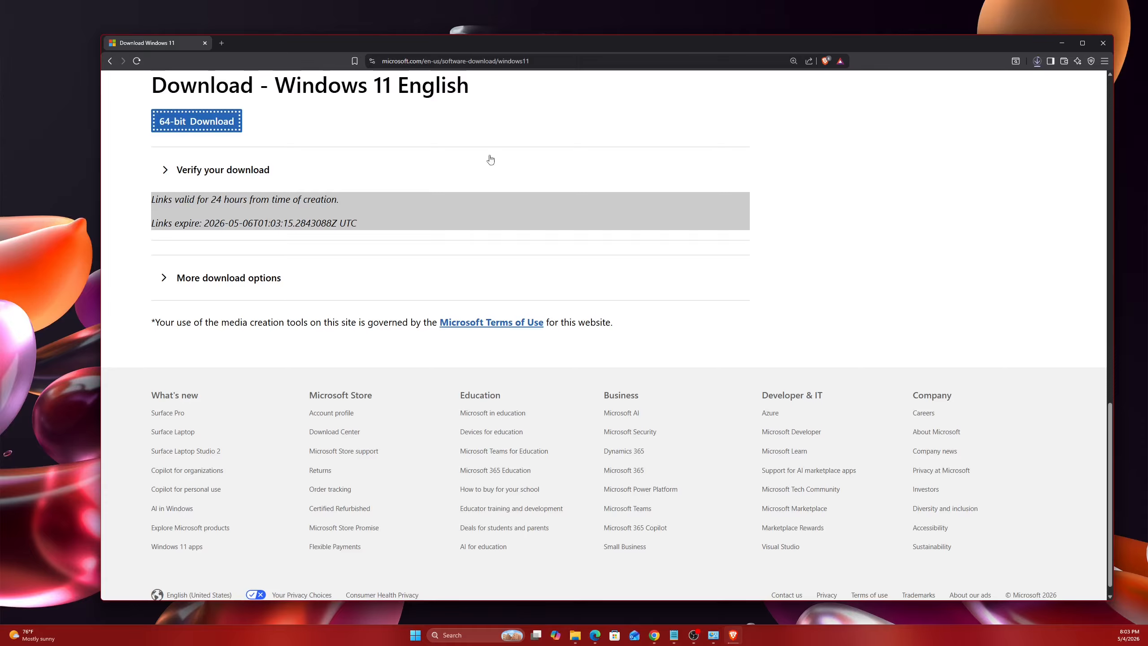
- Accept the licence and download the VirtualBox 7.2.8 Extension Pack from the VirtualBox site into the Downloads folder
left_click(221, 43)
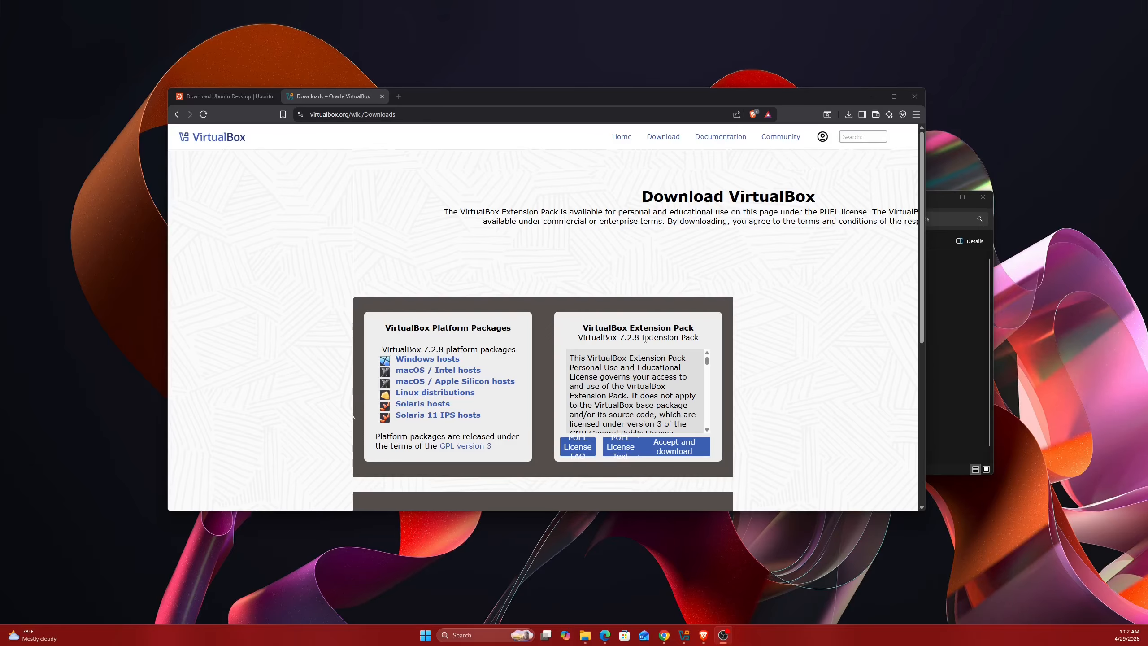
left_click(679, 451)
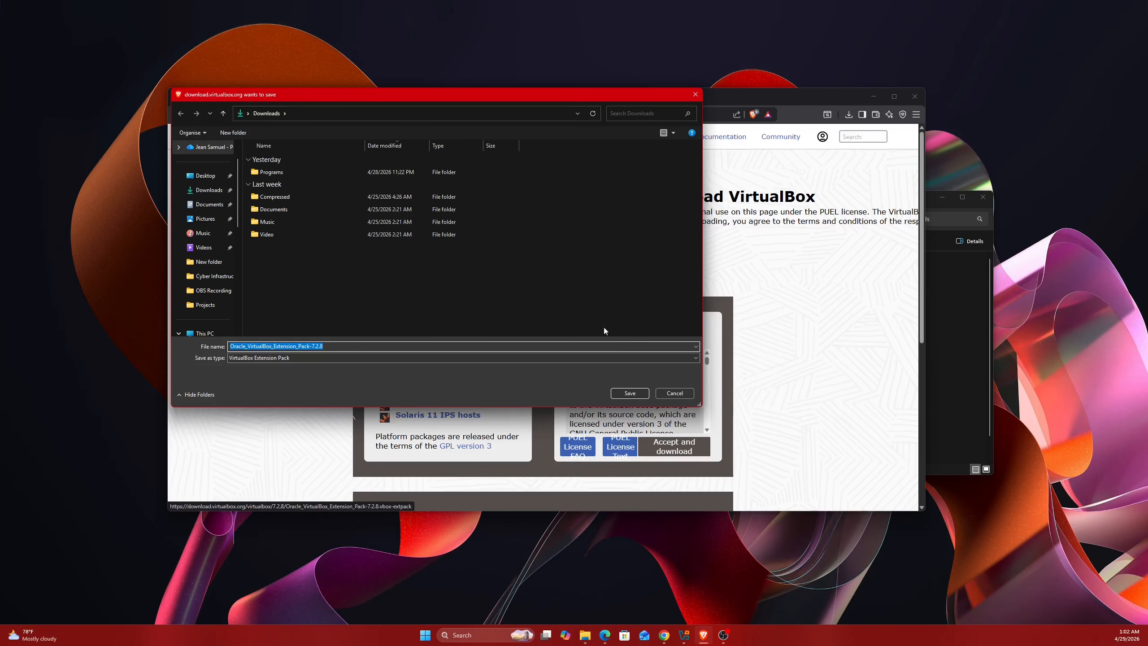
left_click(637, 394)
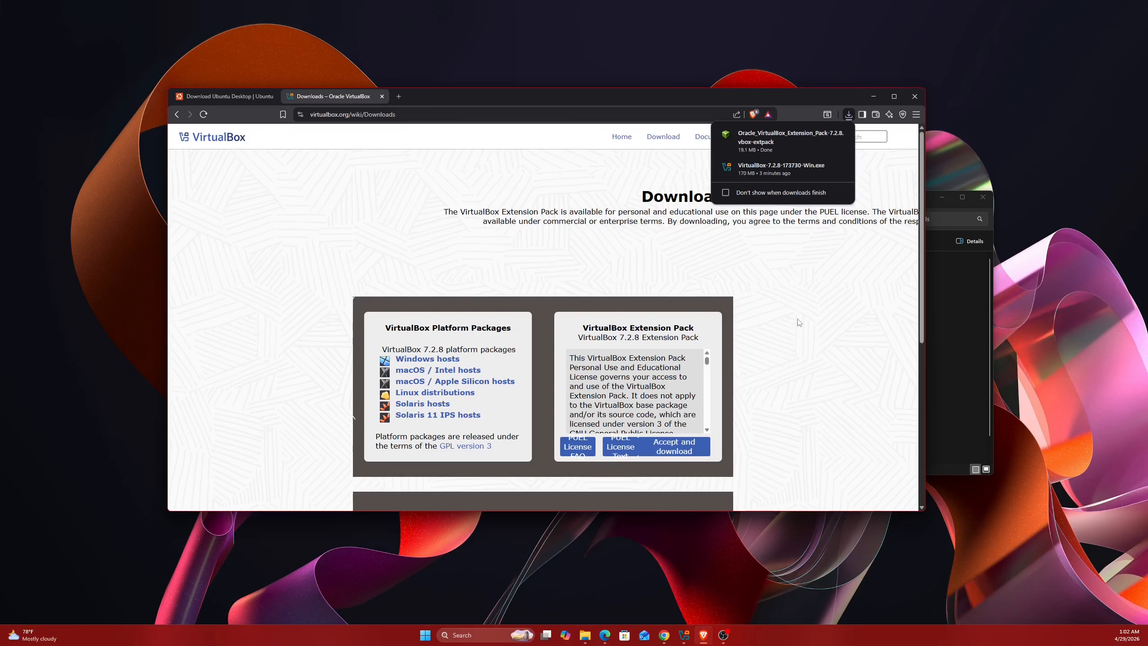
left_click(825, 310)
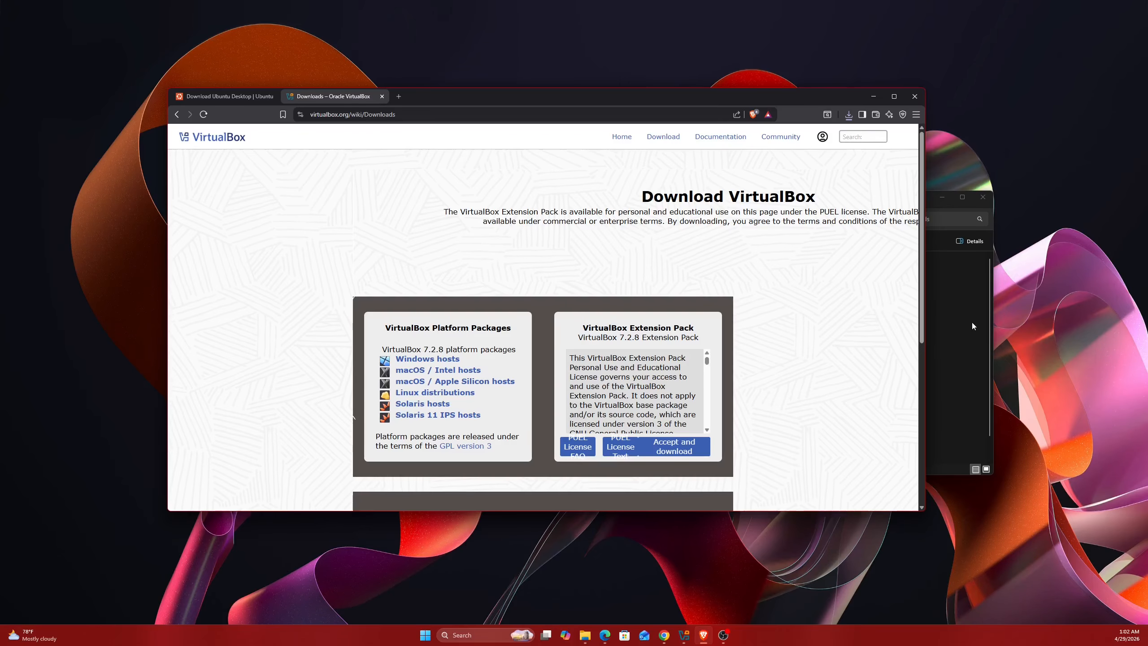
- Install the downloaded Oracle VirtualBox Extension Pack 7.2.8 from the Downloads folder and agree to its licence
left_click(991, 302)
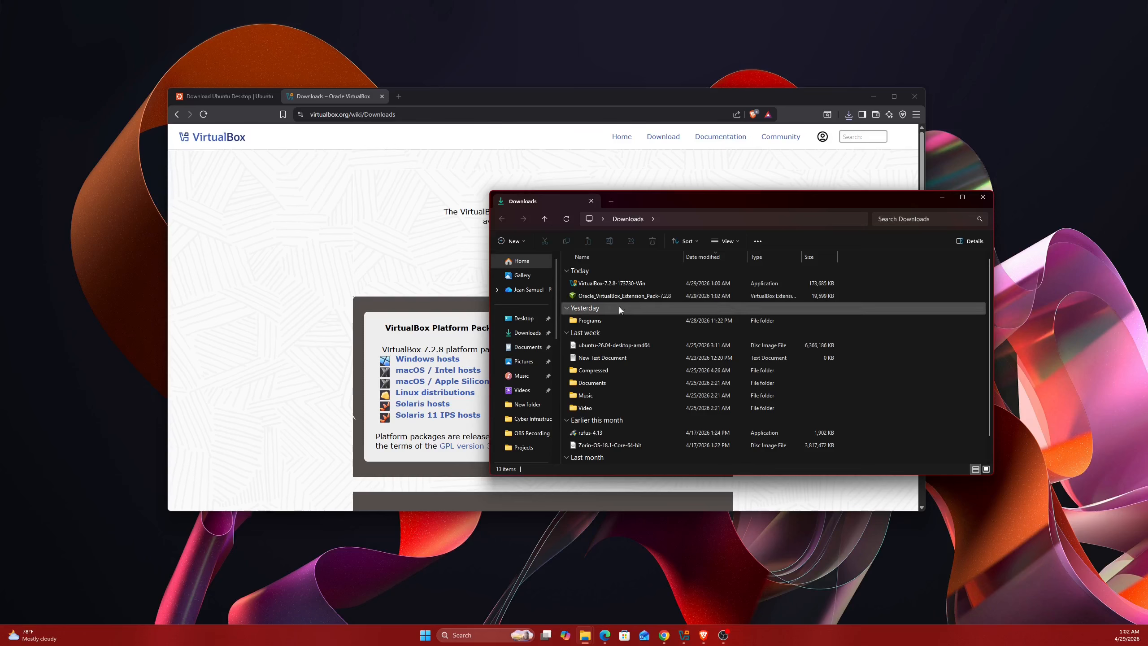
left_click(696, 296)
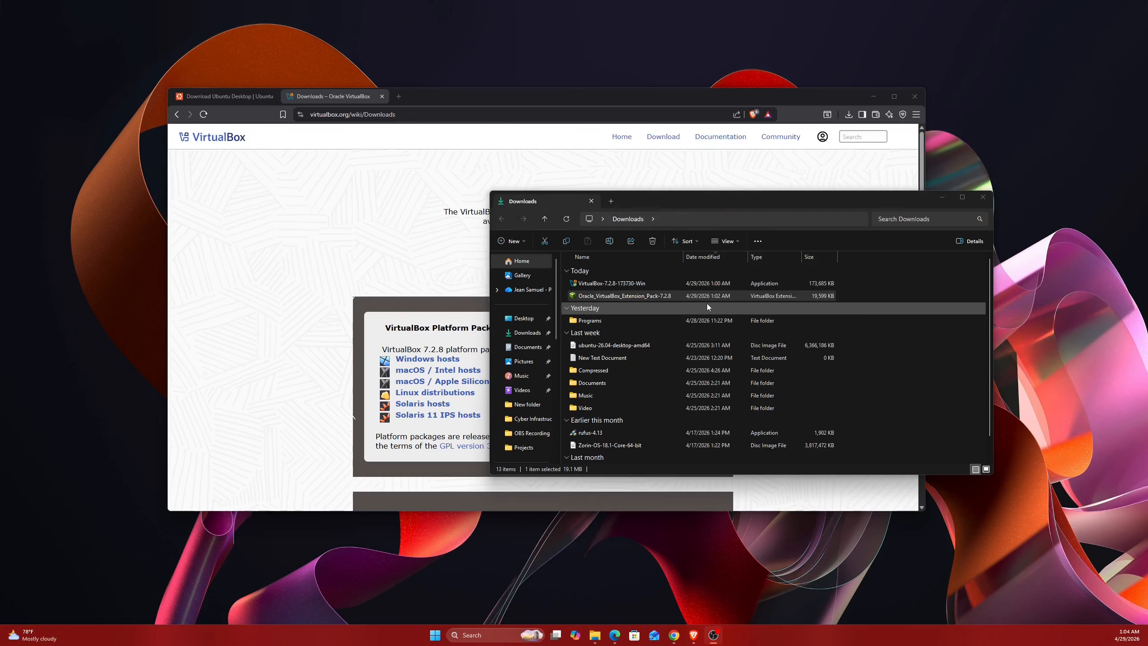
double_click(642, 298)
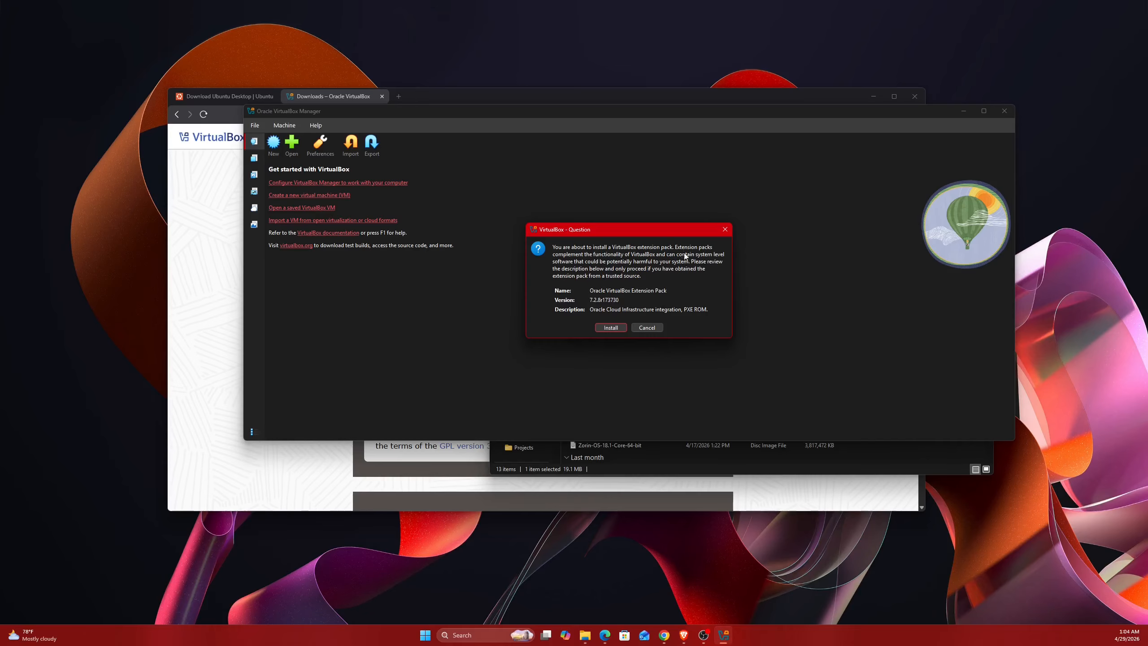
left_click(601, 329)
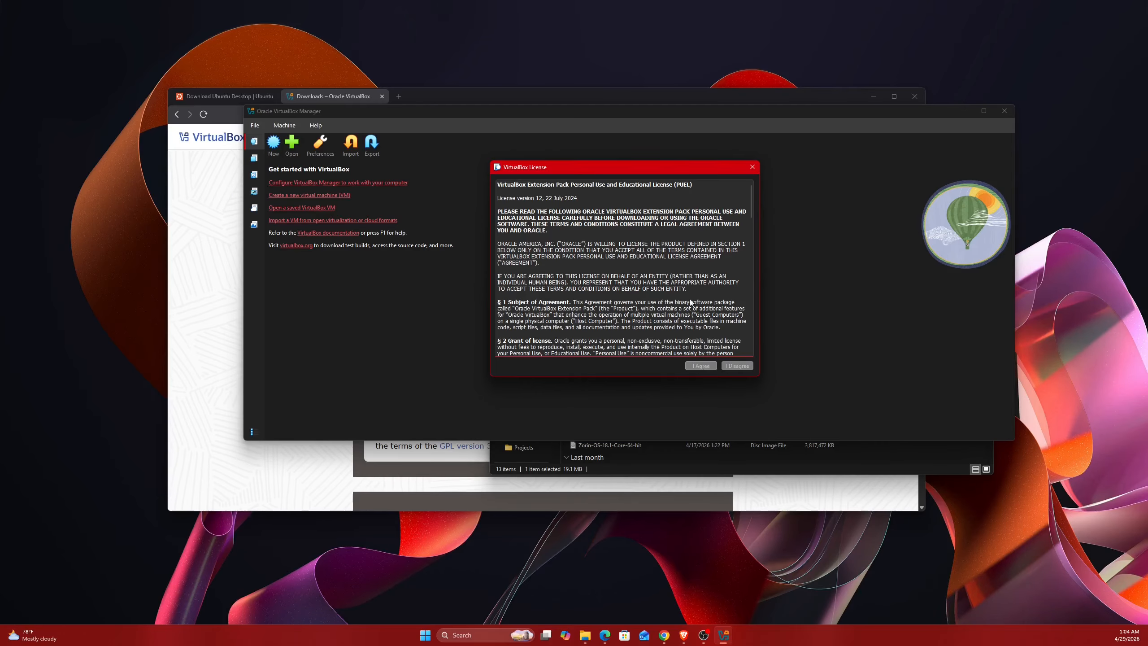
scroll(690, 301, "down", 20)
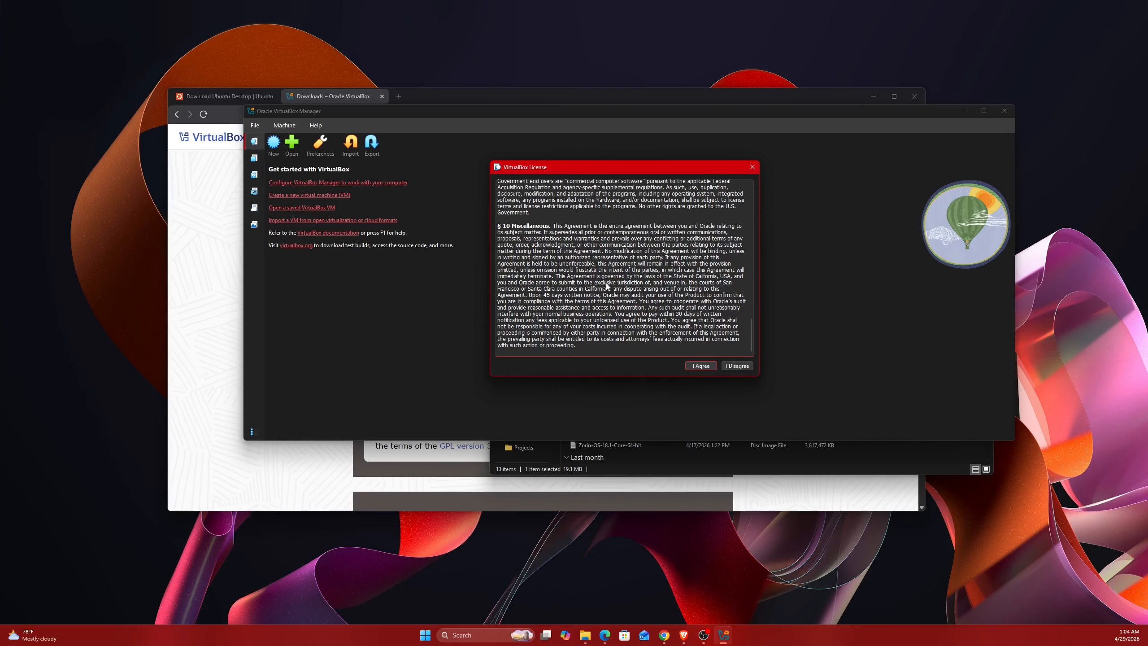
left_click(690, 367)
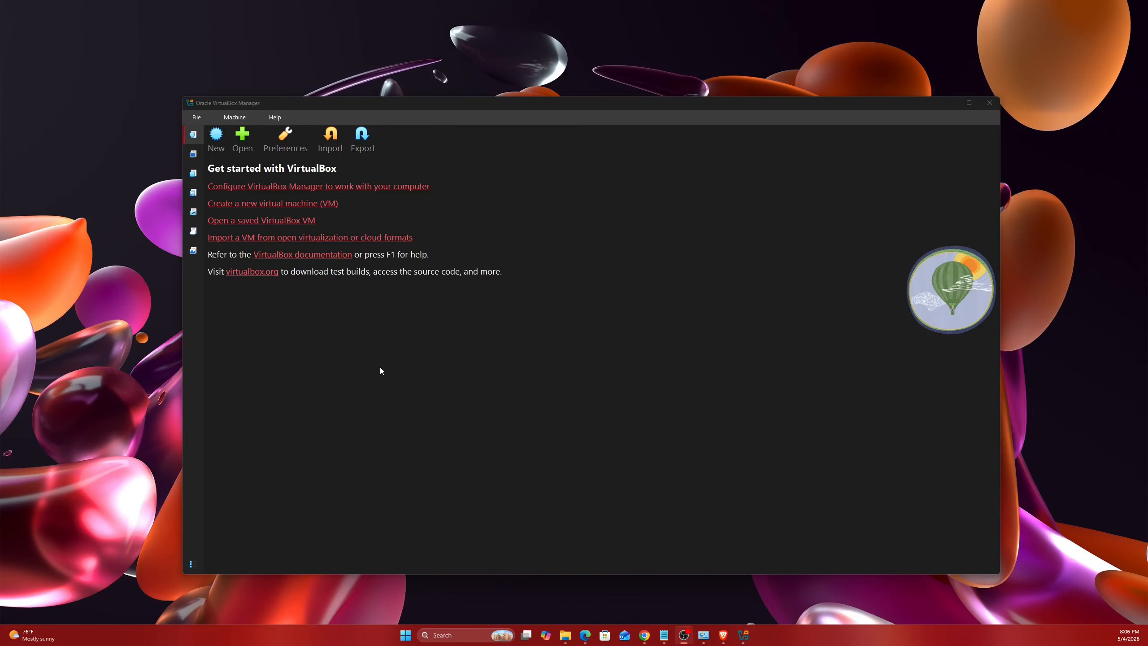
- Start a new virtual machine and name it Windows 11-Lab
left_click(221, 150)
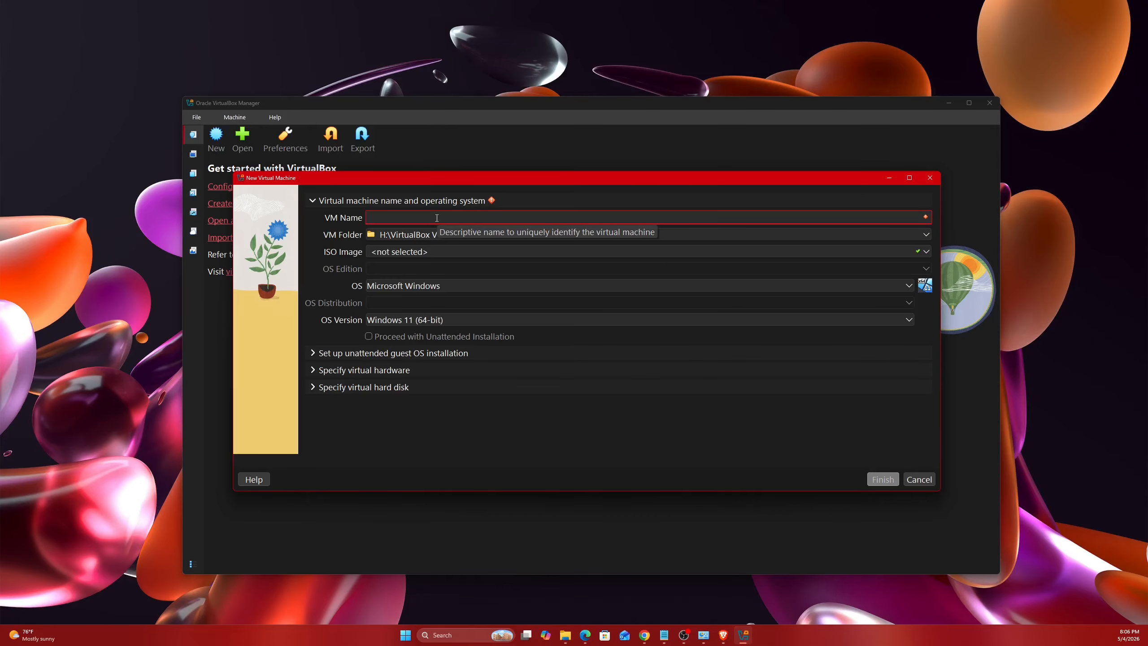
type("Wind")
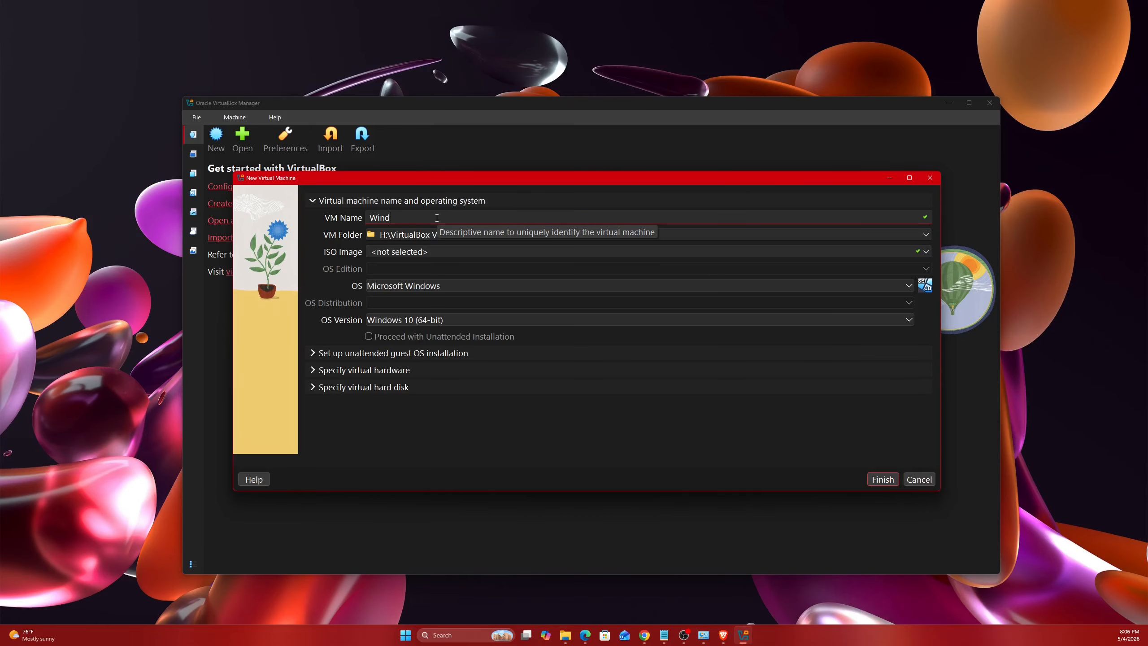
type("ows-Lab")
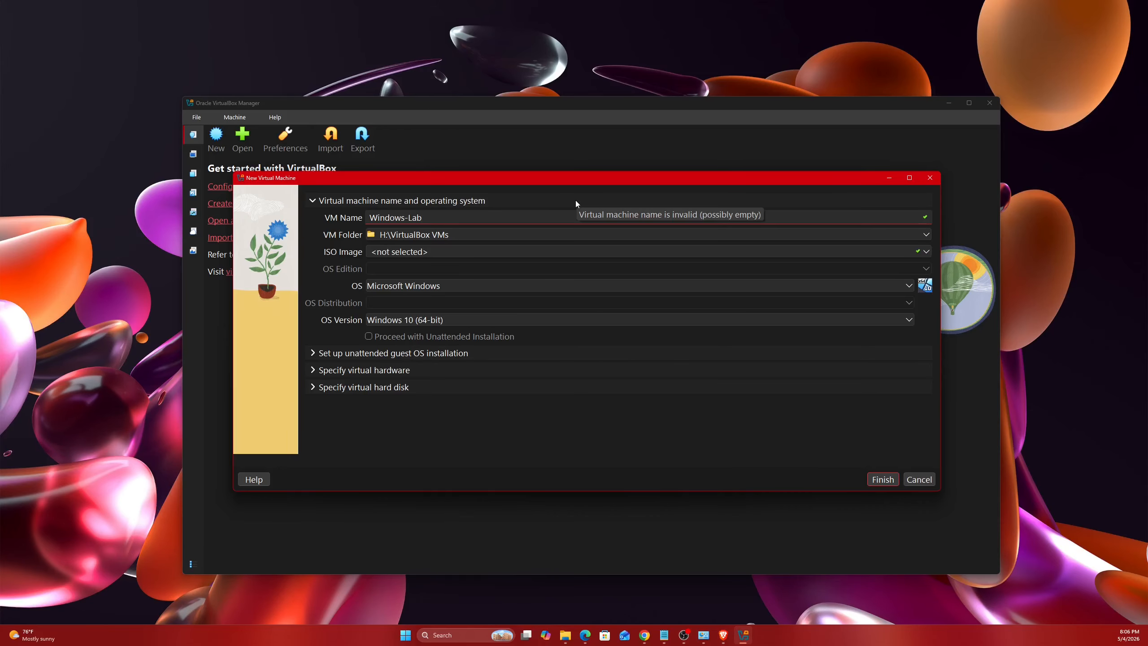
key("Left")
type("11")
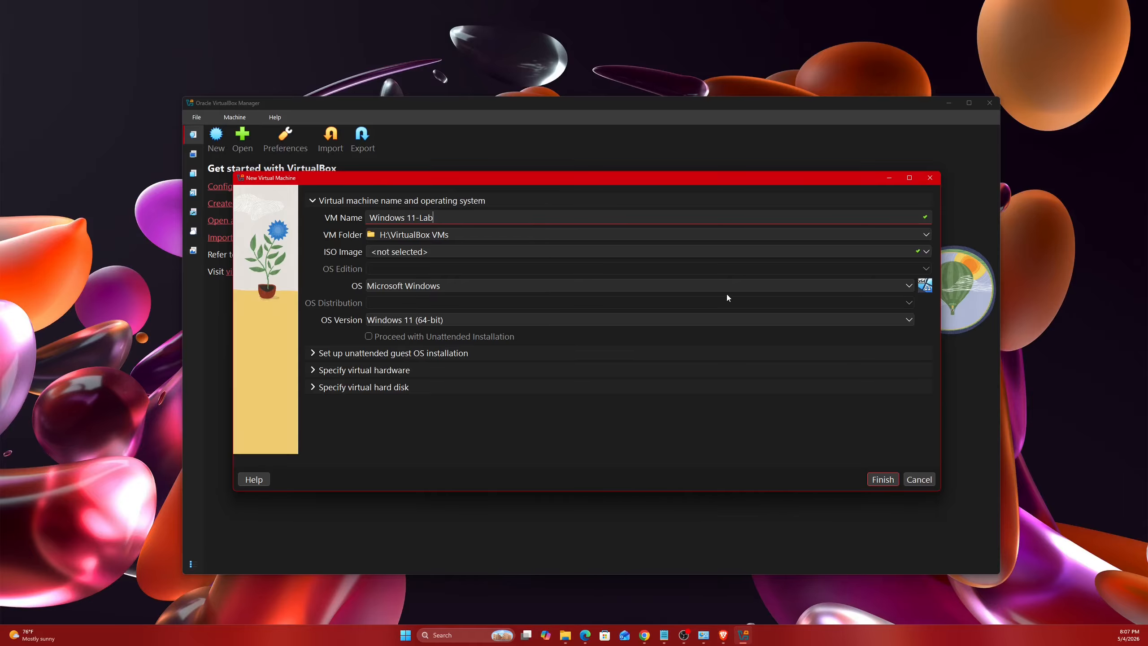
- Use Win11_25H2_English_x64_v2.iso as the machine's ISO image and turn off unattended installation
left_click(925, 251)
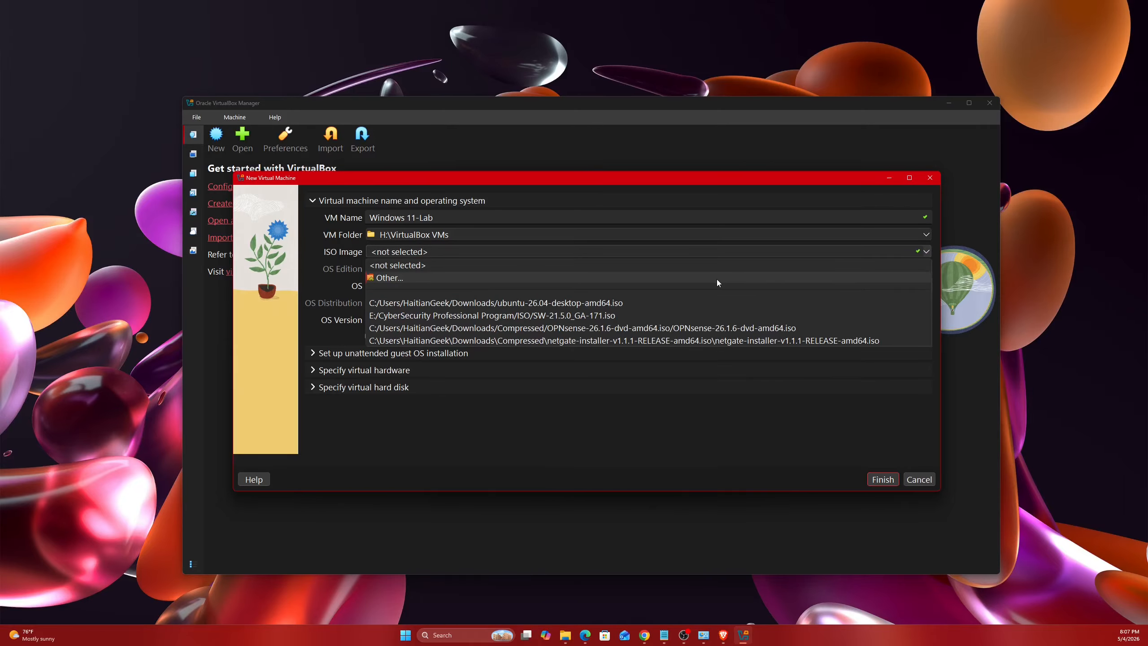
left_click(716, 278)
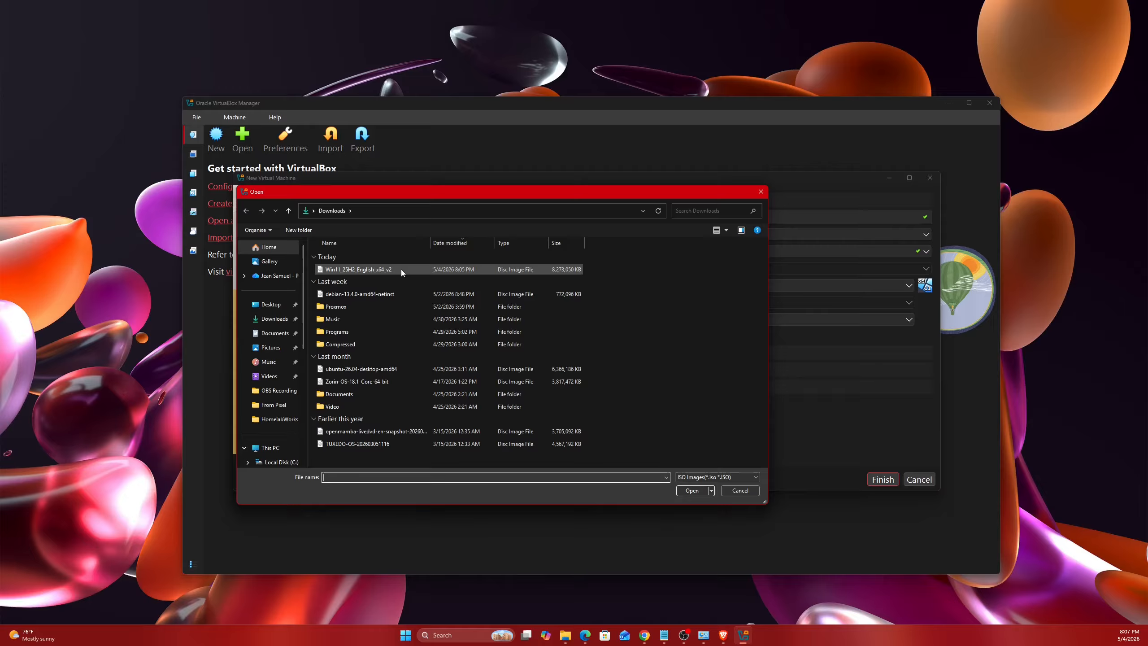
double_click(401, 269)
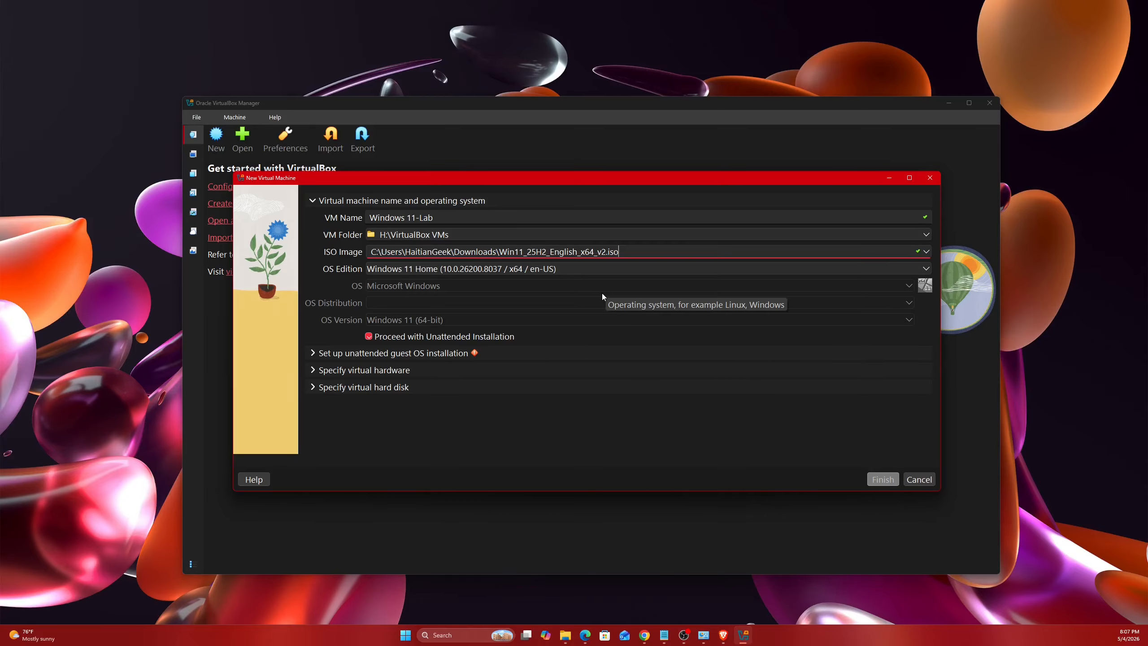
left_click(369, 336)
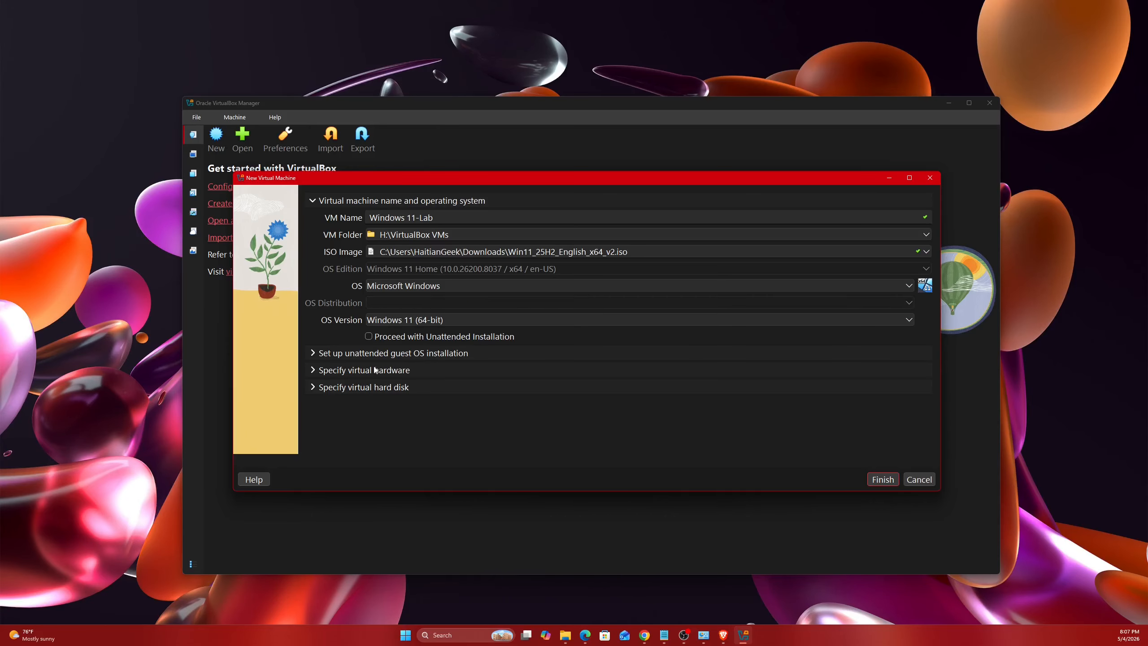
- Set the virtual hardware to 16384 MB of base memory and 8 CPUs
left_click(315, 373)
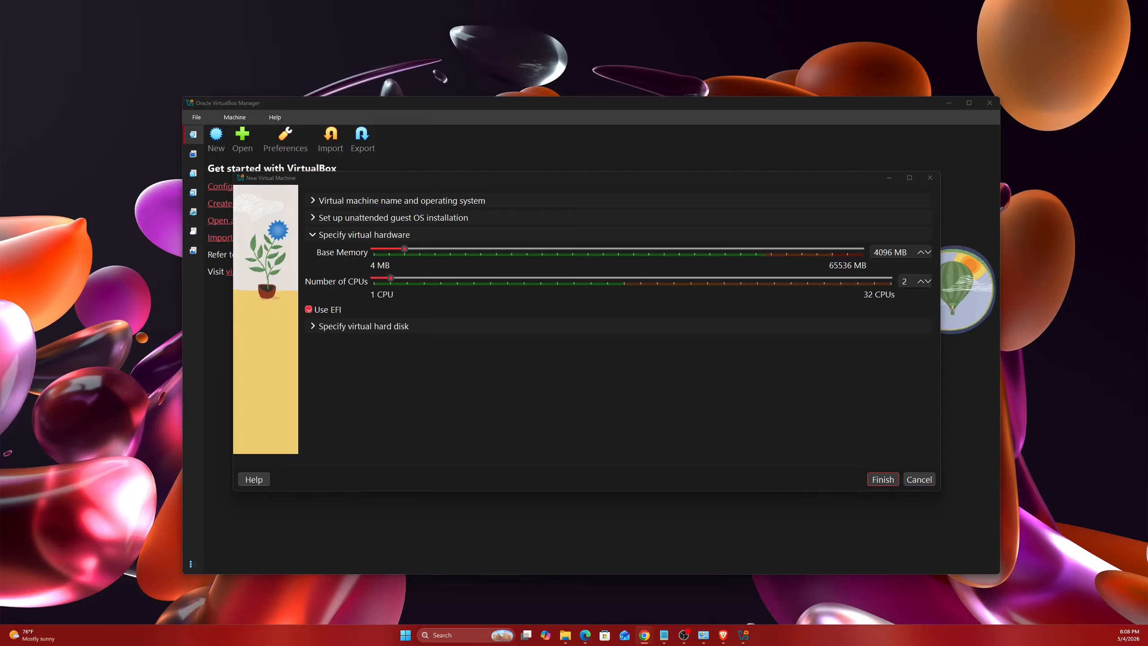
double_click(888, 250)
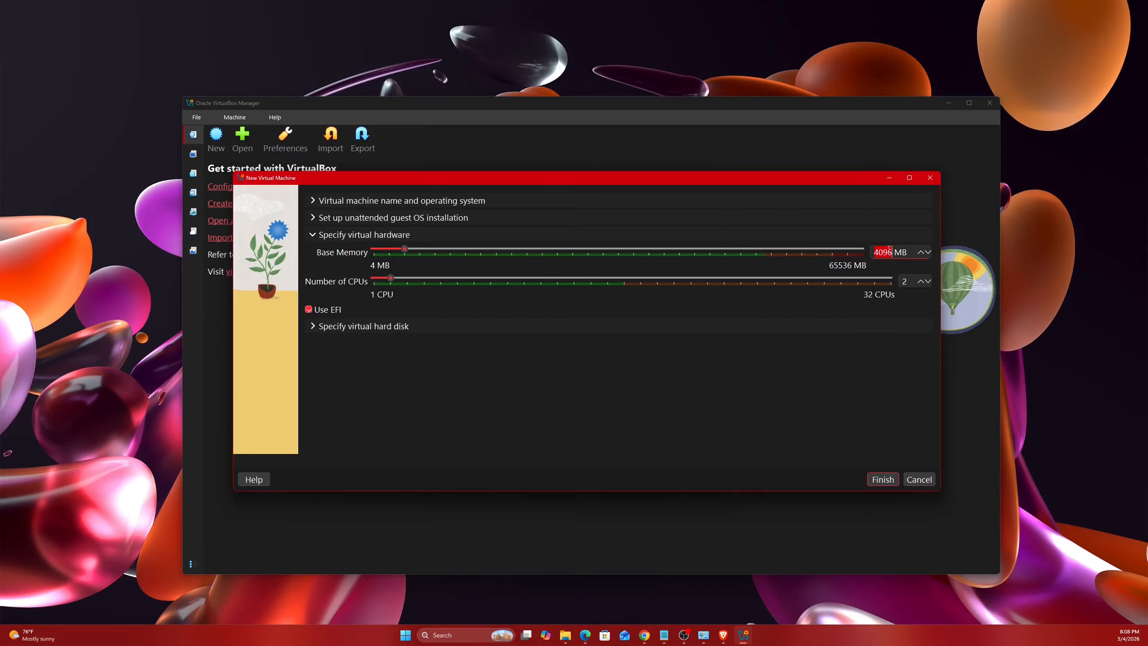
type("16384")
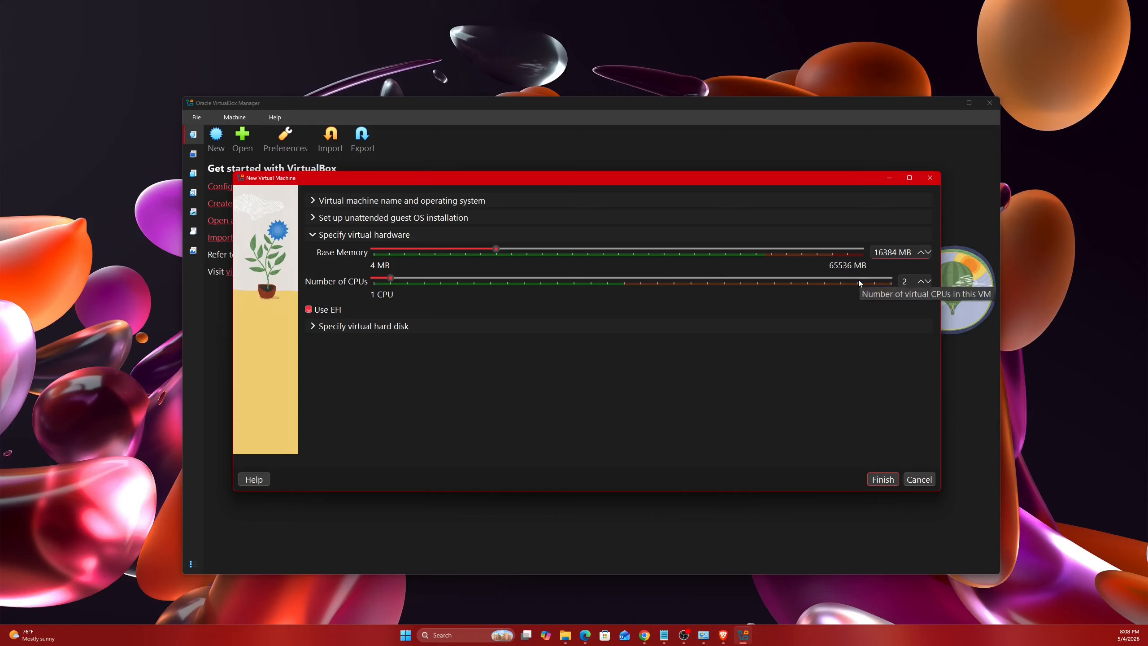
left_click(919, 283)
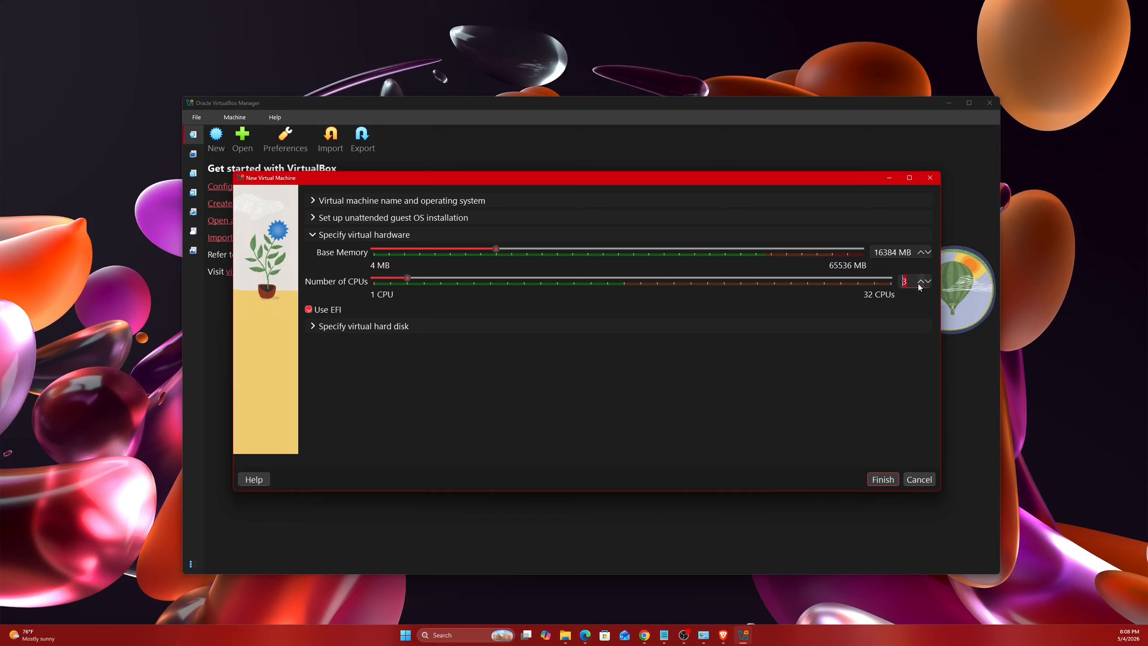
left_click(919, 284)
left_click(918, 284)
left_click(918, 284)
left_click(919, 284)
left_click(919, 284)
- Check the virtual hard disk options and finish creating the machine with a new 80 GB VDI disk
left_click(312, 326)
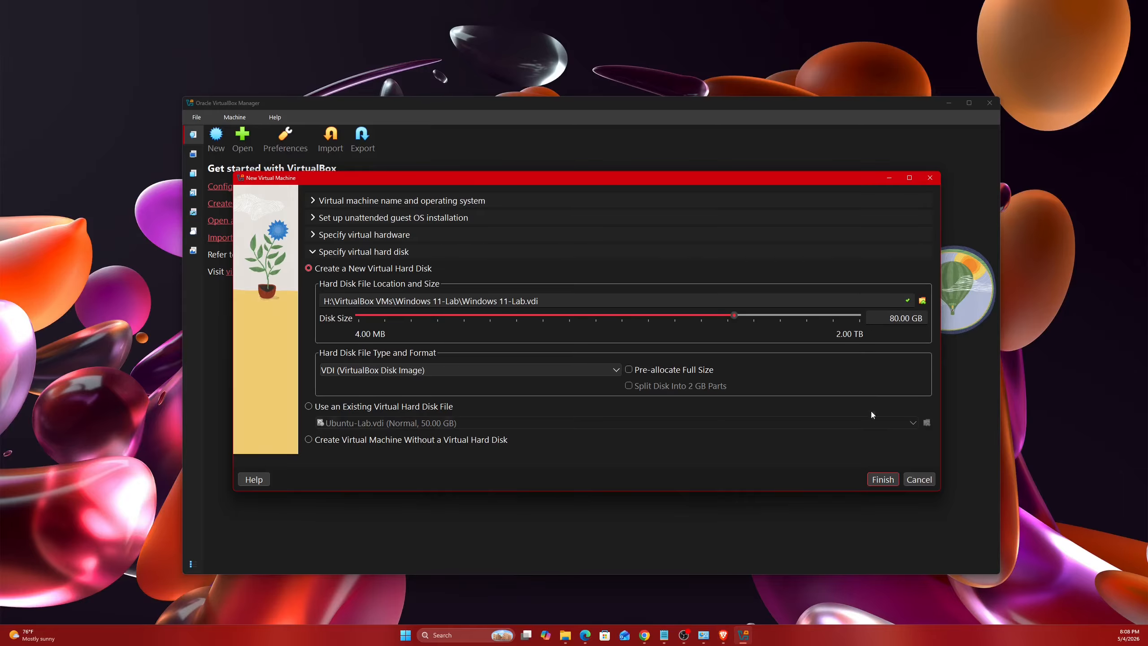
left_click(883, 479)
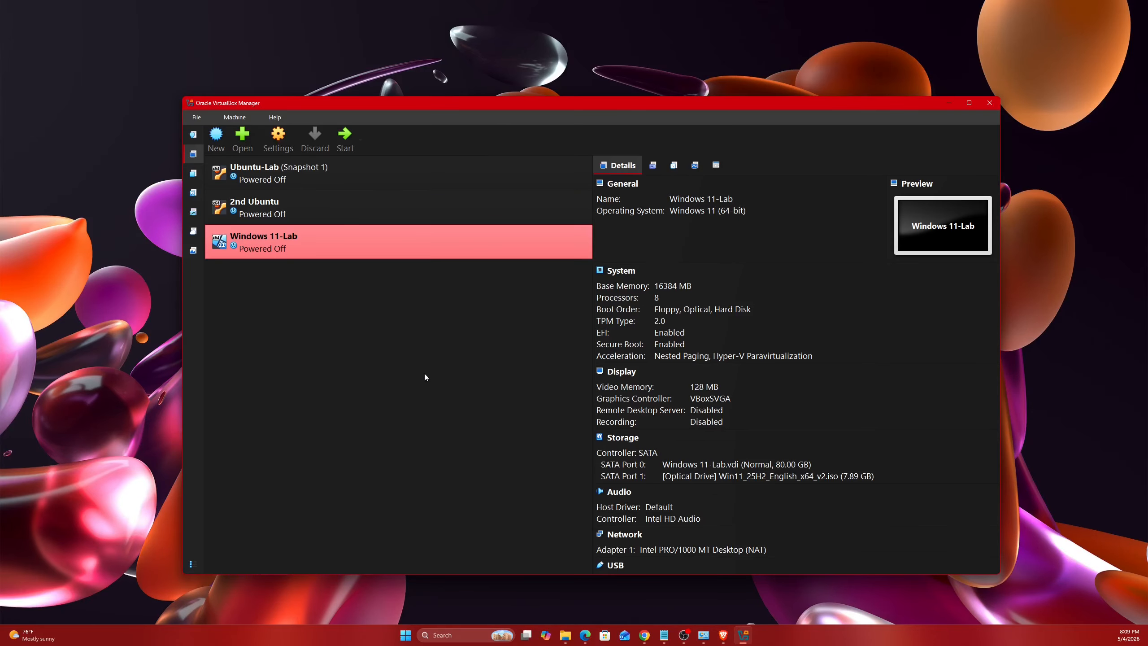
- Open the Windows 11-Lab machine's settings and review its name, operating system, motherboard and processor options
left_click(285, 143)
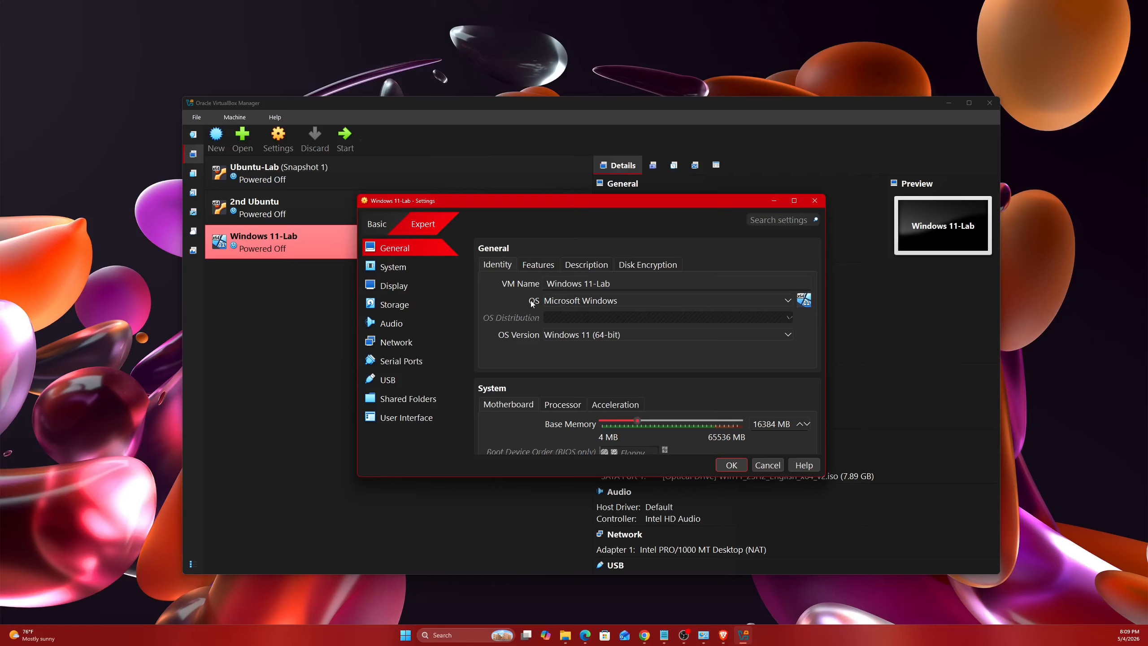
scroll(551, 336, "down", 2)
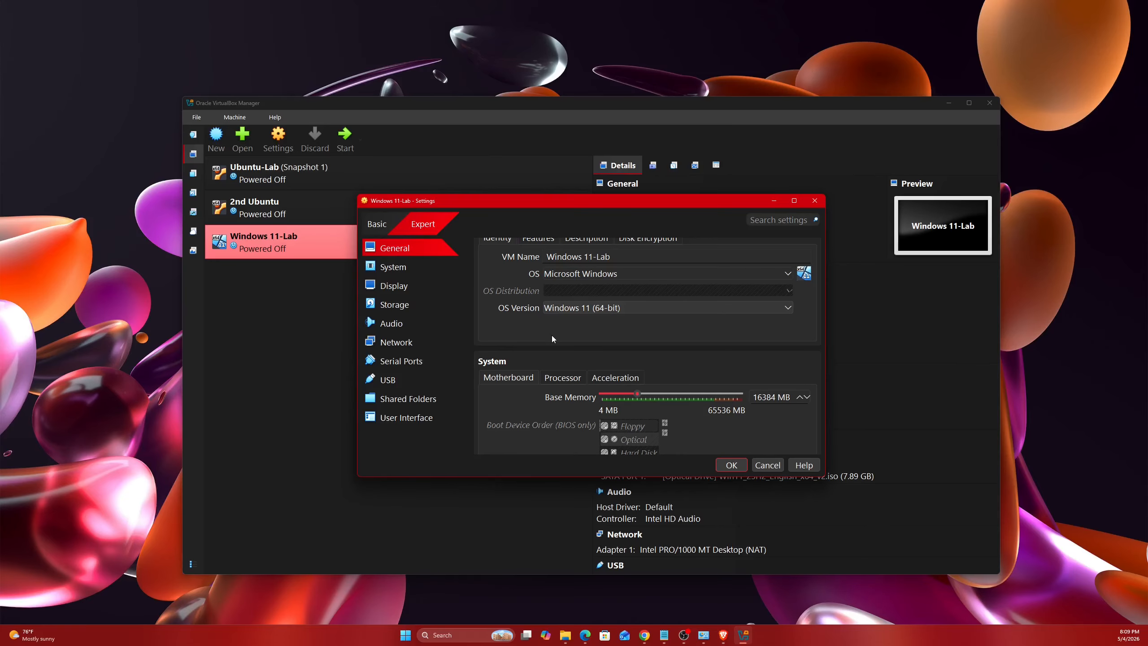
scroll(550, 336, "up", 2)
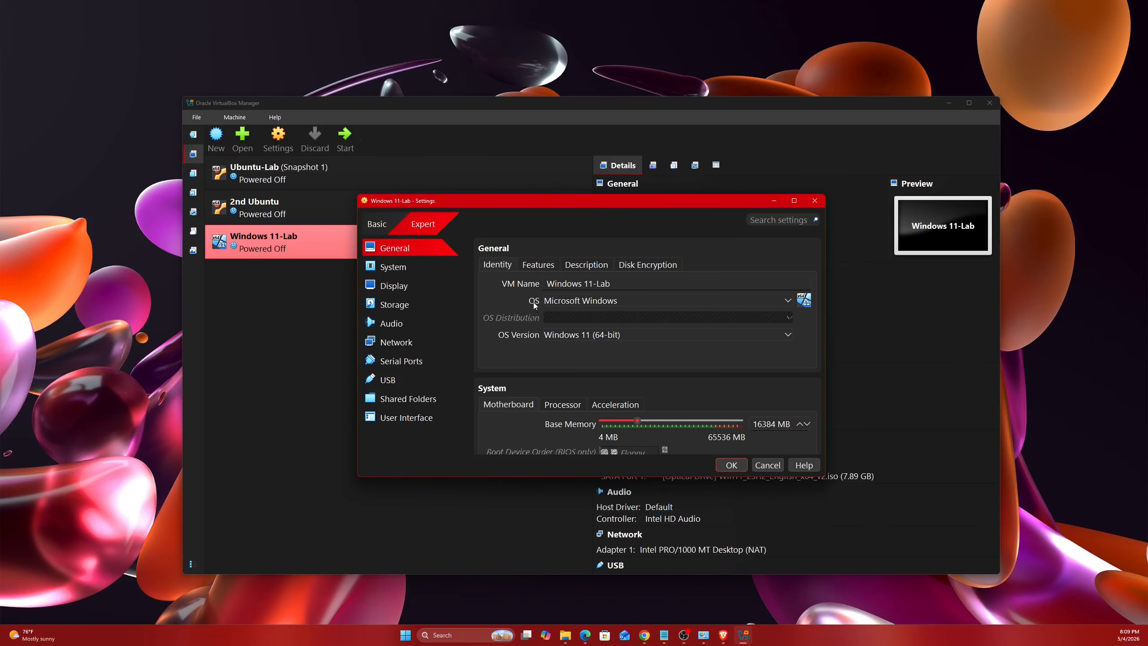
key("ctrl+shift+Left")
key("shift+Home")
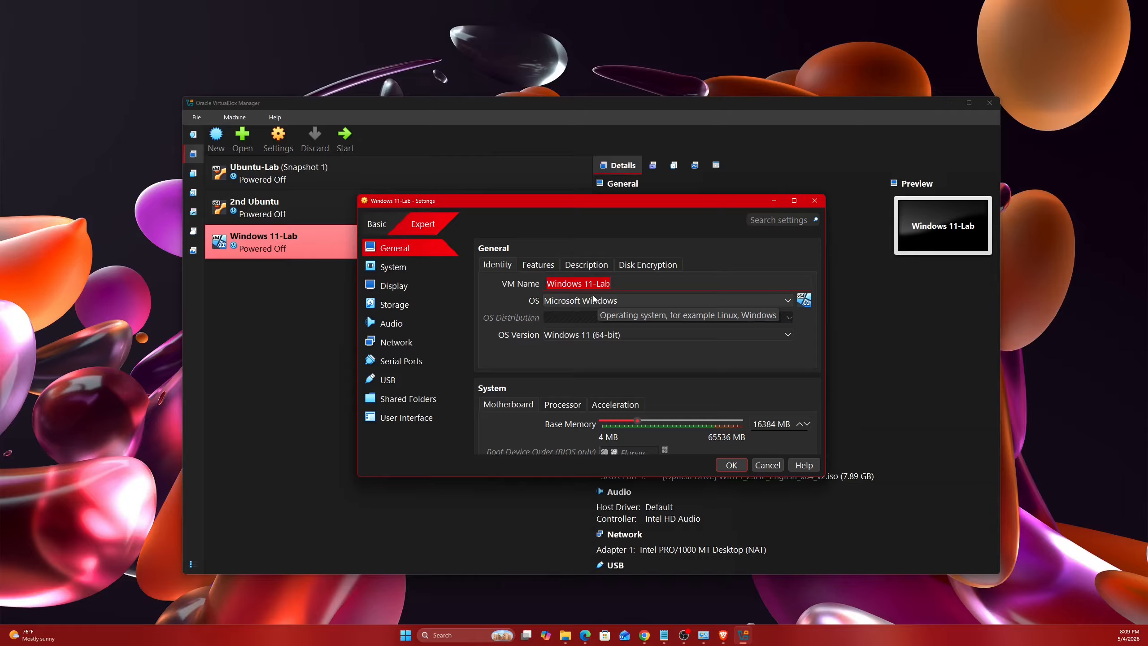
left_click(425, 267)
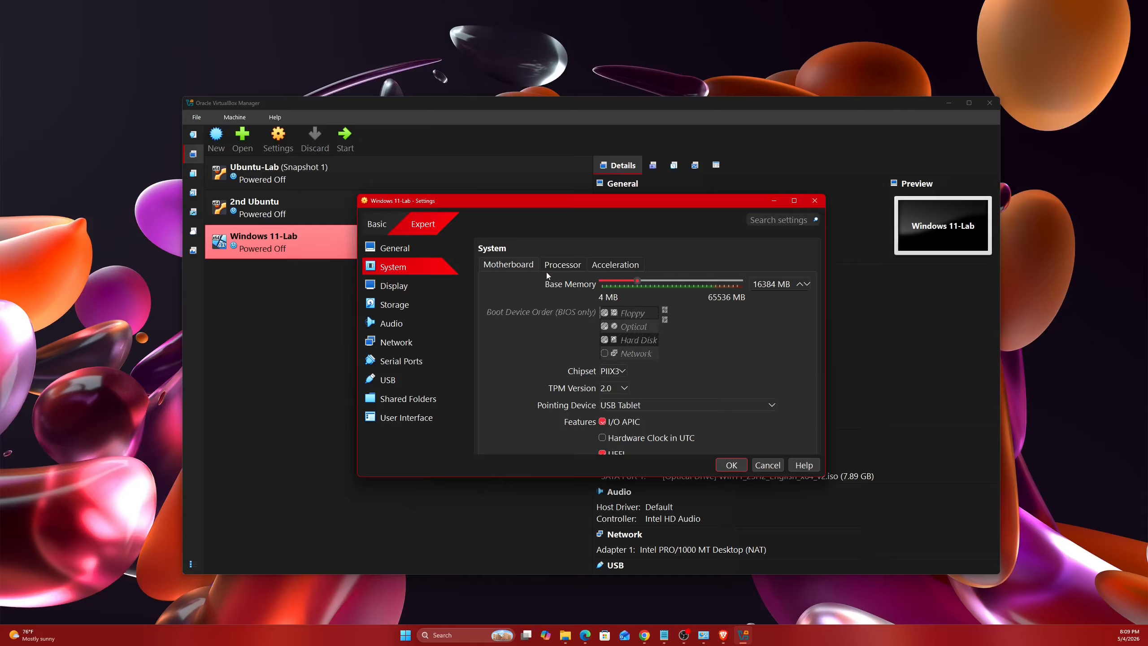
left_click(570, 272)
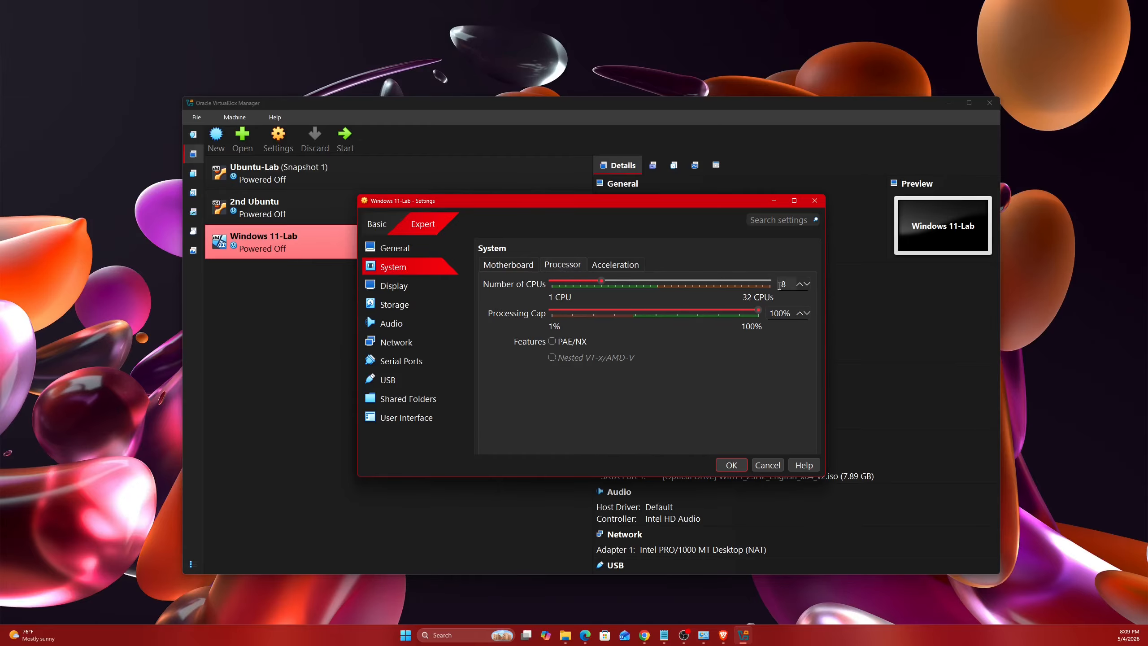
- Enable 3D acceleration in the machine's display settings and set the video memory to its maximum
left_click(420, 287)
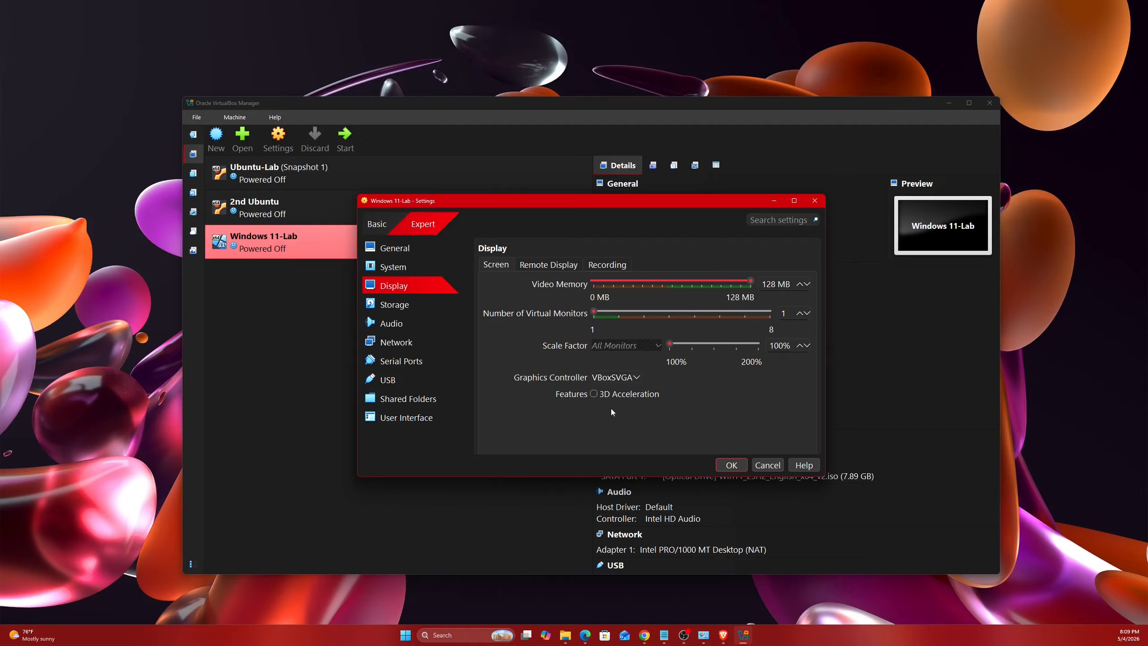
left_click(593, 394)
left_click(750, 281)
- Review the storage, audio, network, serial port and USB settings, keep Adapter 1 attached to NAT, and save the machine's settings
left_click(432, 305)
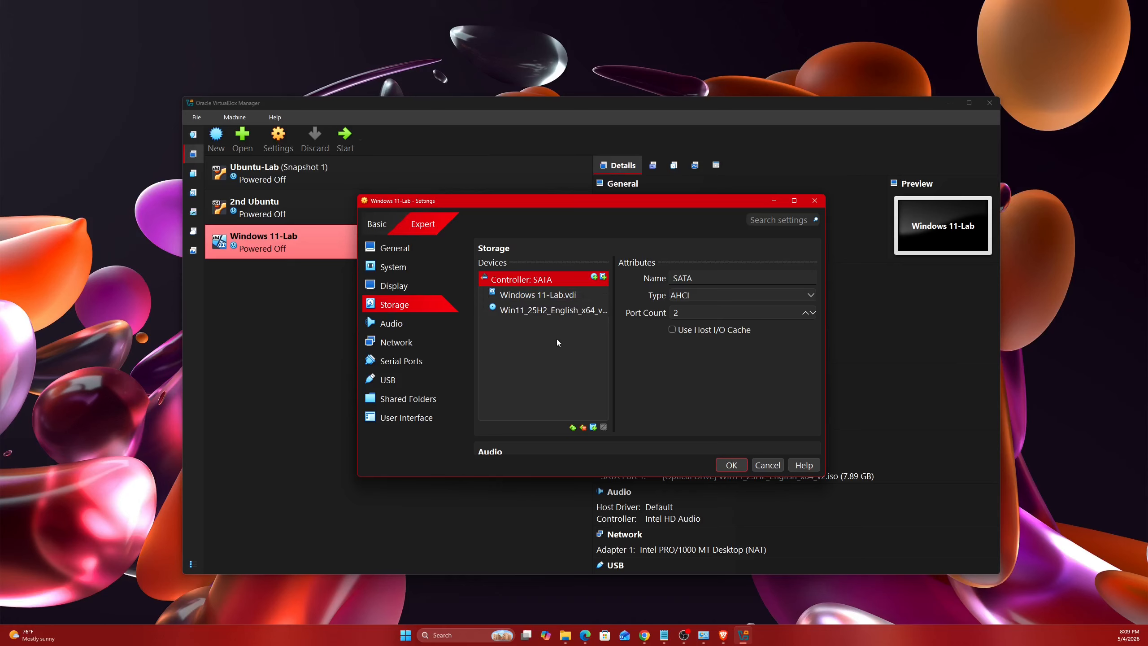
left_click(422, 330)
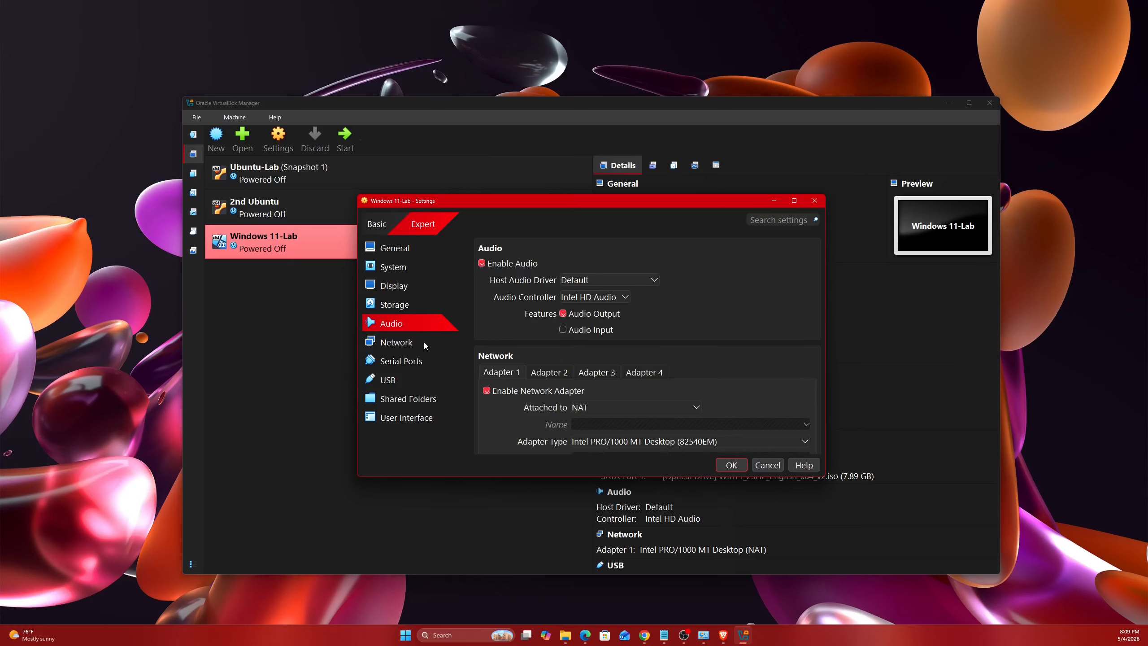
left_click(423, 342)
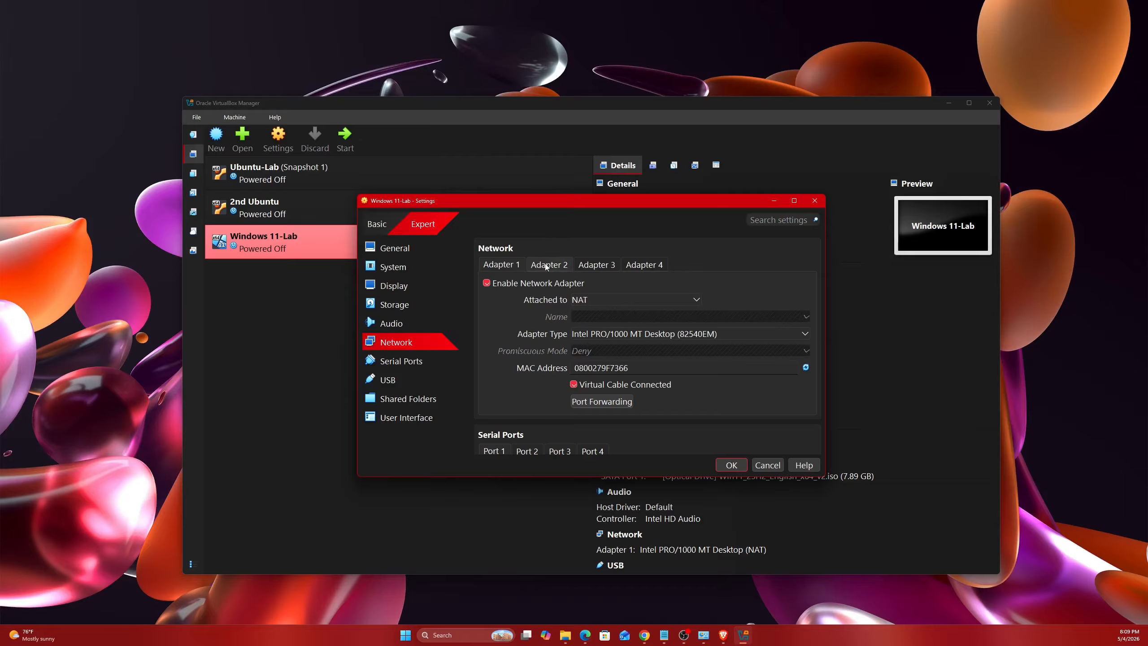
left_click(625, 300)
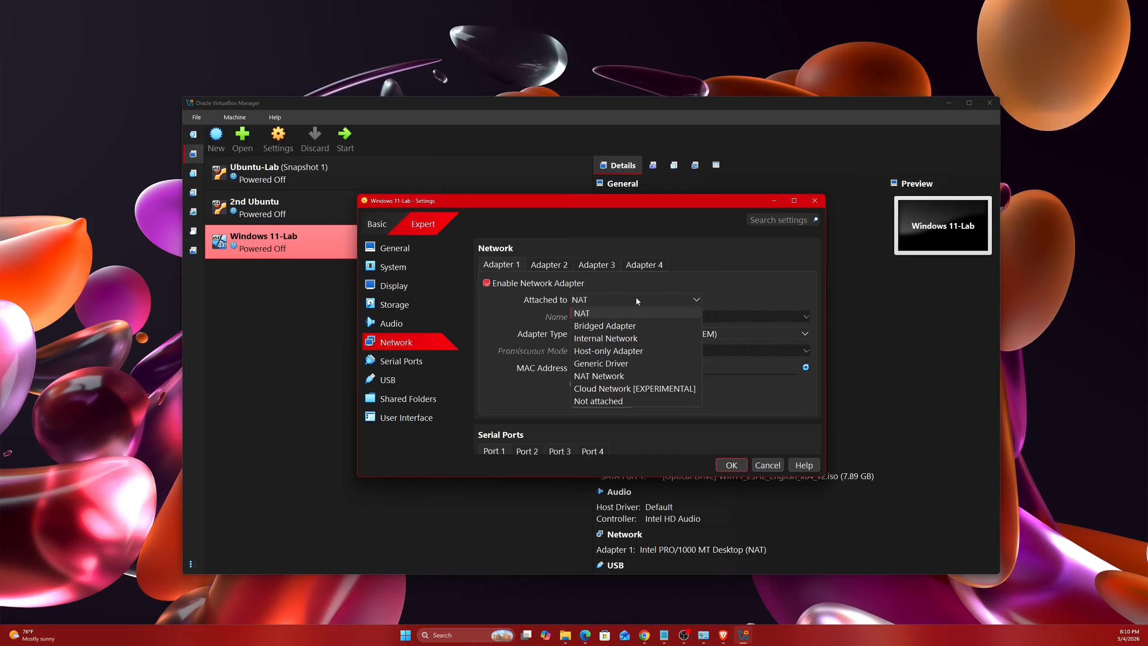
left_click(581, 312)
left_click(448, 361)
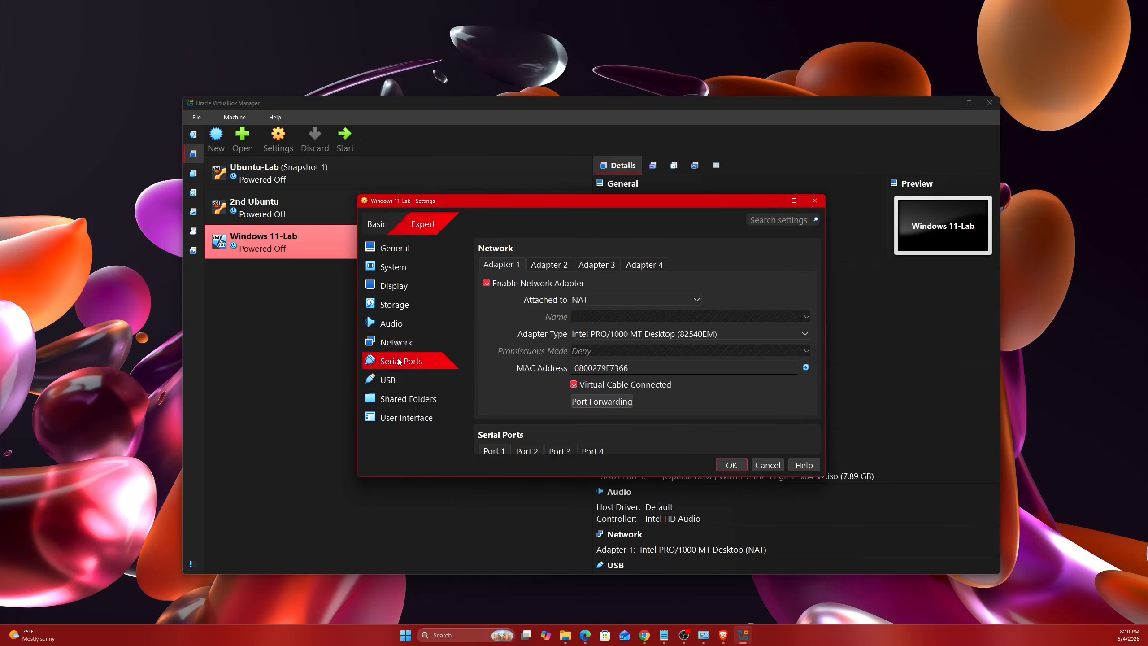
left_click(409, 382)
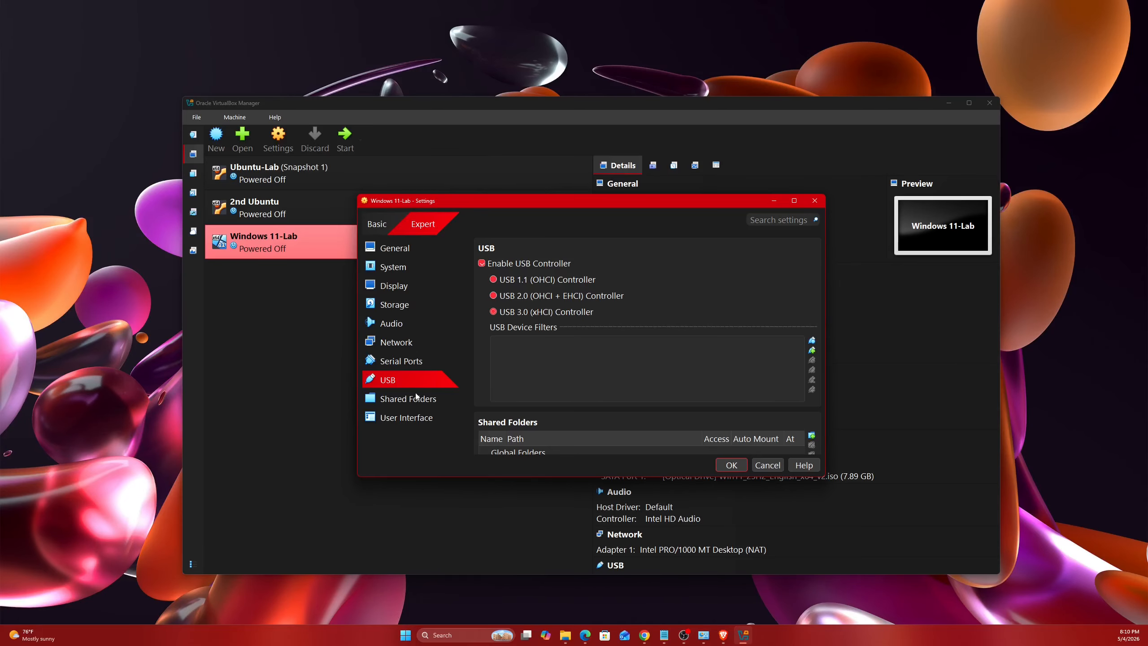
left_click(732, 465)
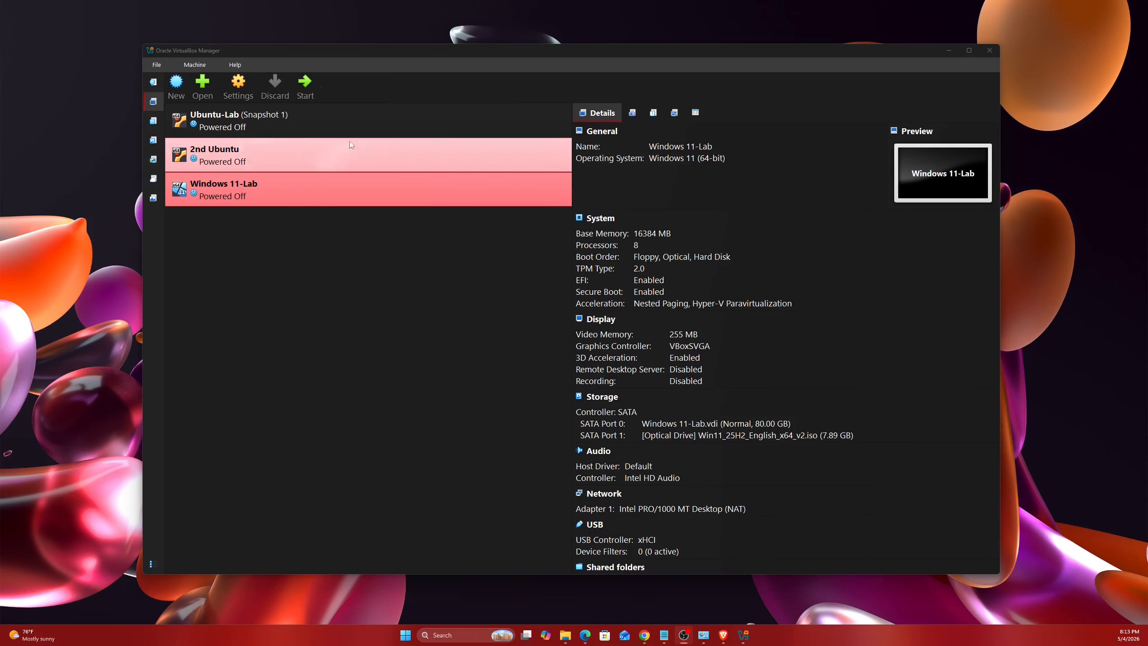
- Boot the Windows 11-Lab machine into Windows 11 Setup and enlarge its display, scaling the virtual screen to 150%
left_click(304, 84)
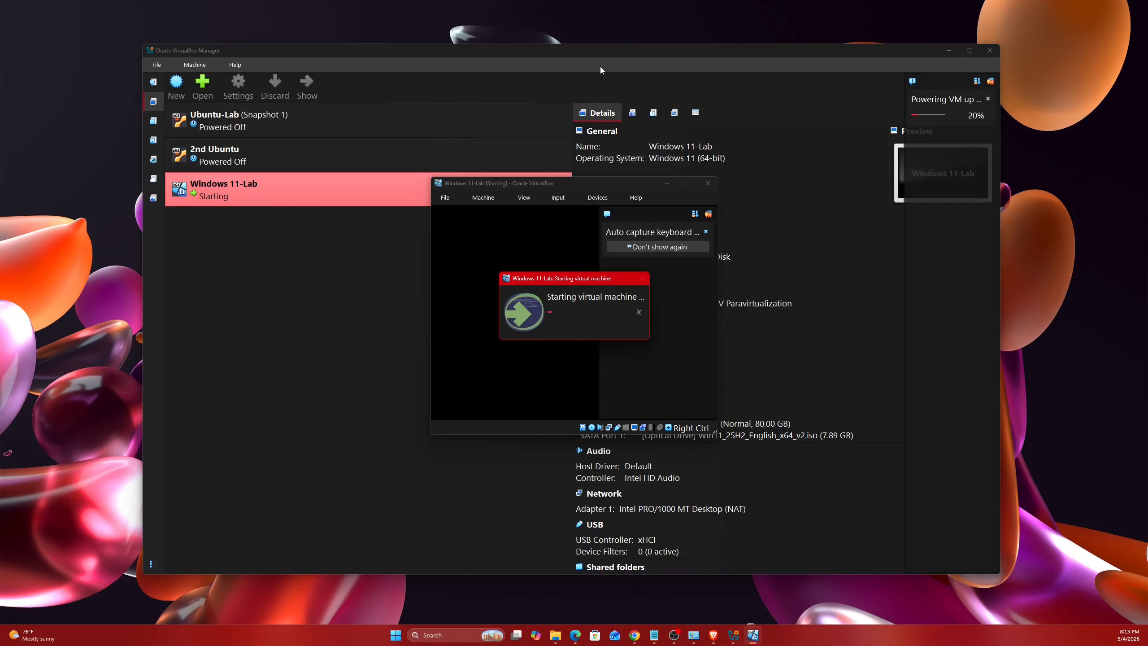
key("Return")
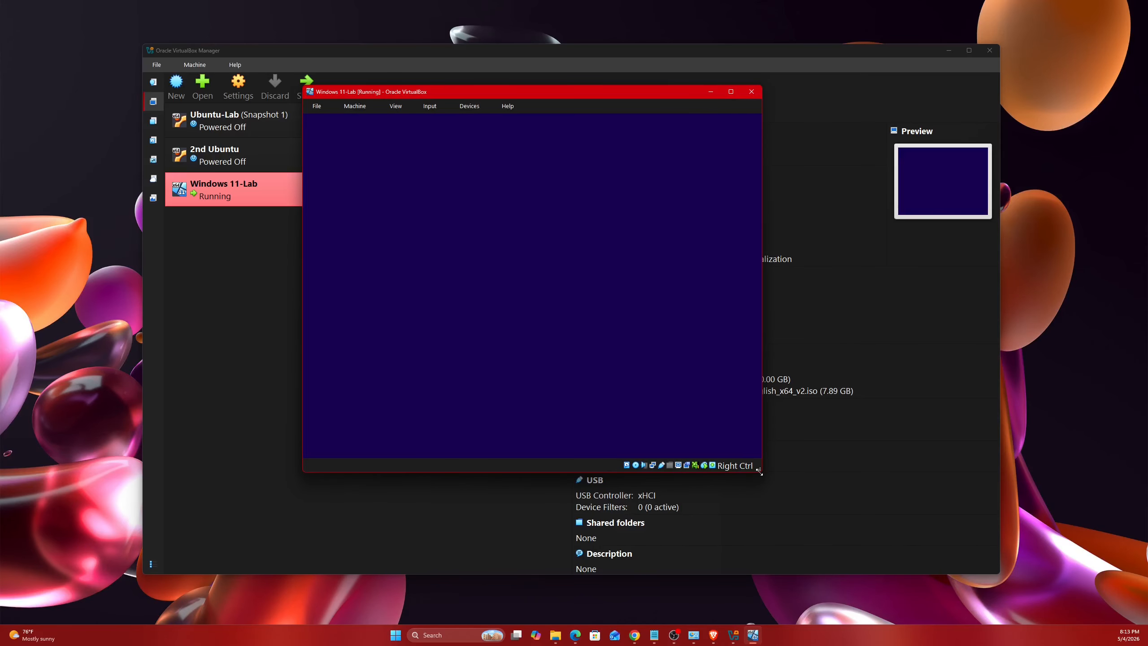
left_click_drag(759, 470, 972, 563)
left_click(395, 106)
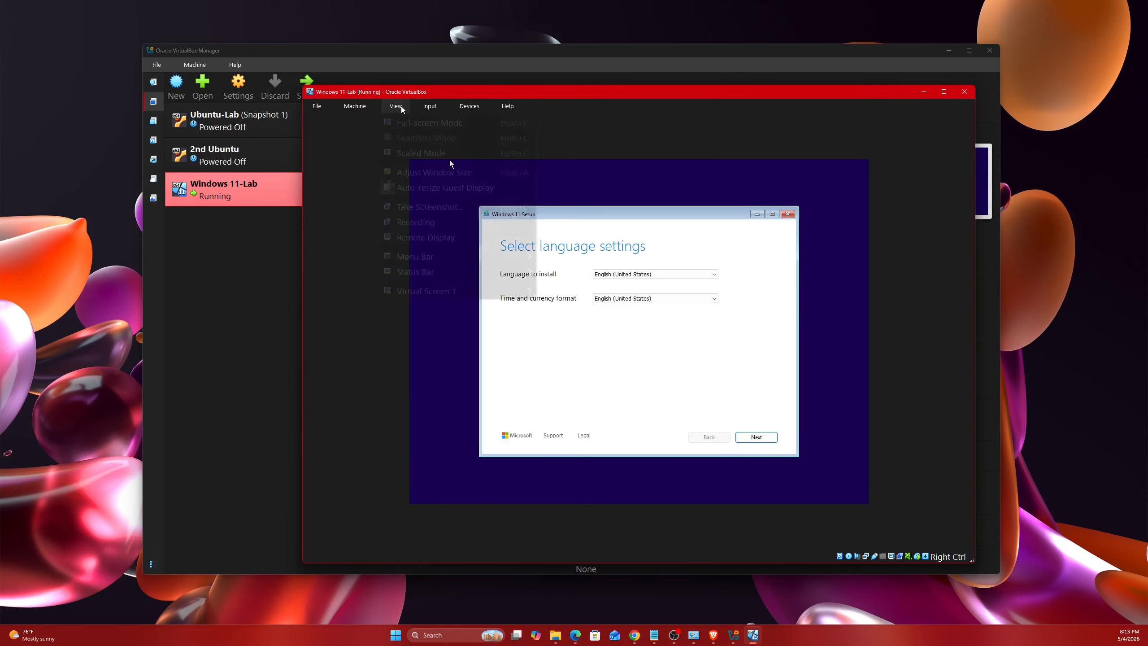
mouse_move(520, 290)
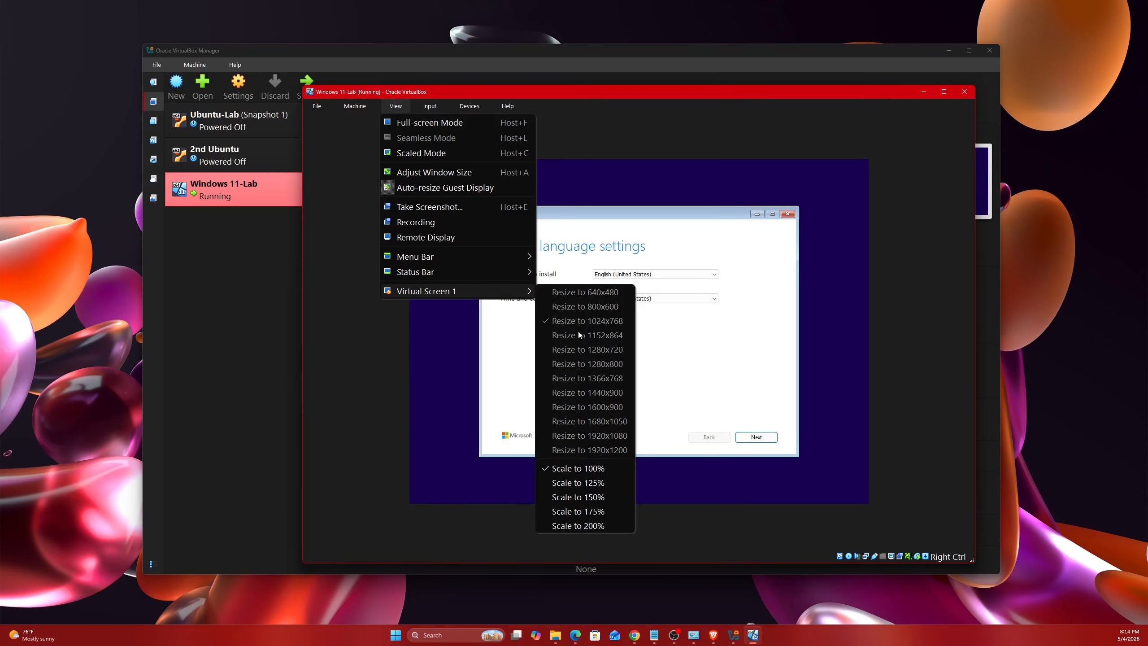
left_click(608, 496)
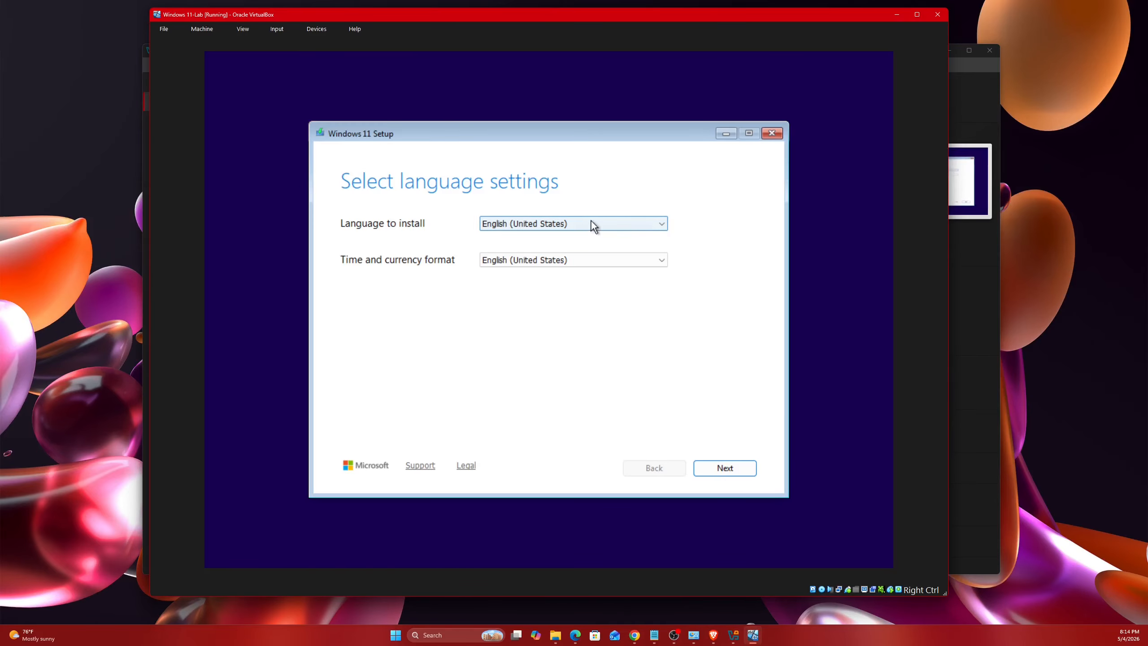
- Keep English (United States) as the install language and time and currency format, and accept the US keyboard
left_click(570, 222)
left_click(570, 222)
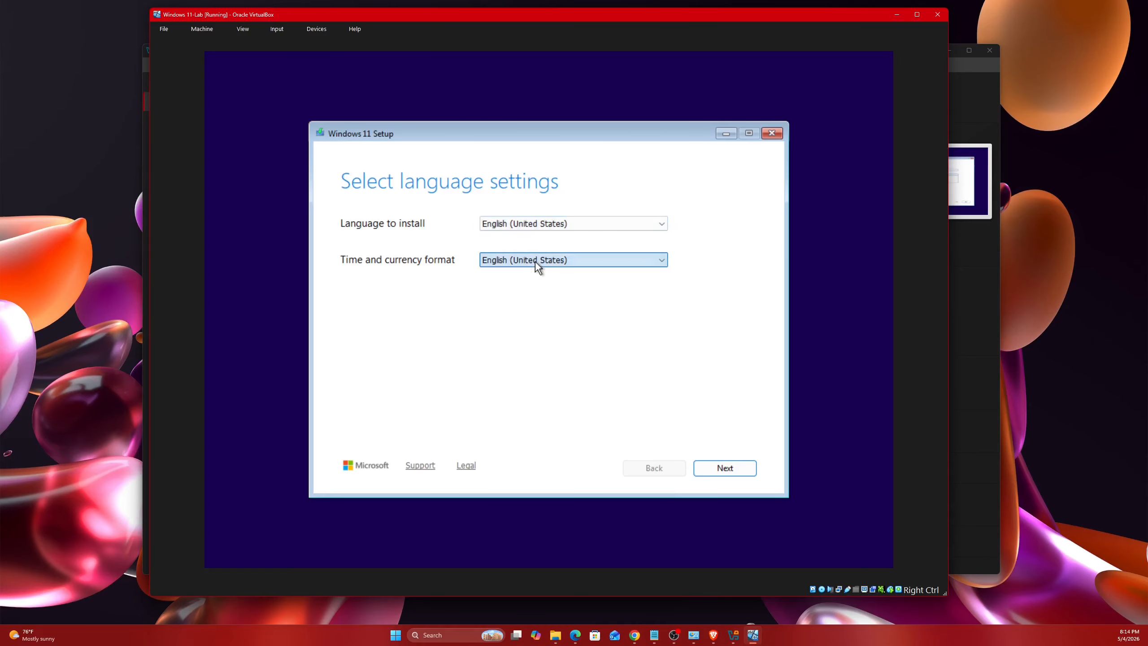
left_click(538, 260)
left_click(537, 261)
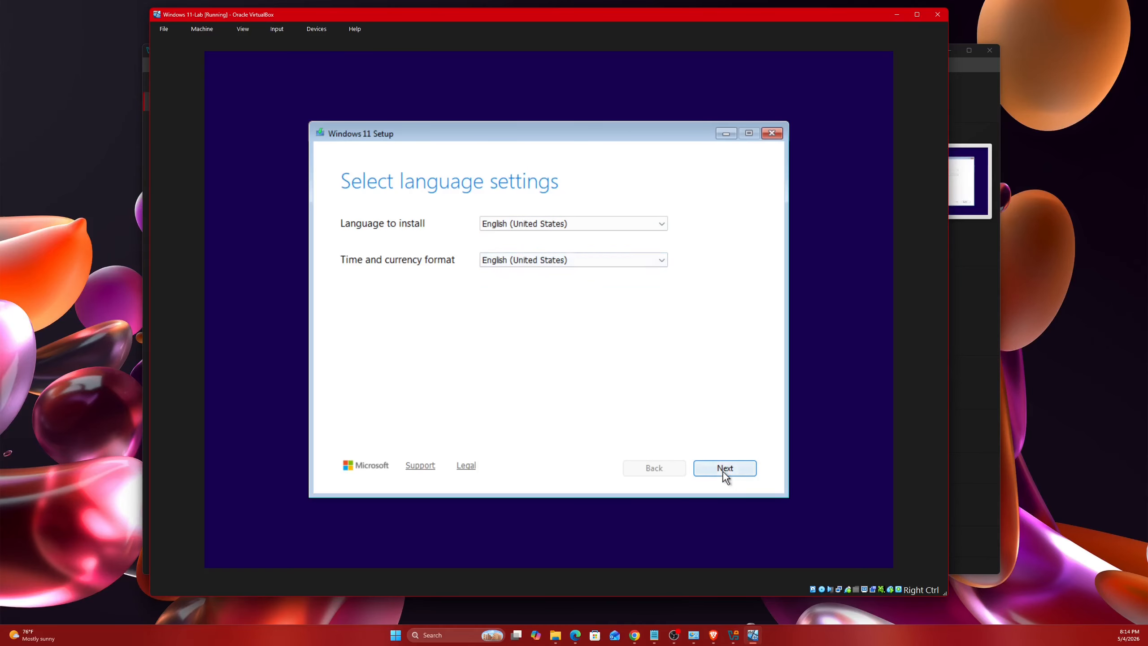
left_click(708, 470)
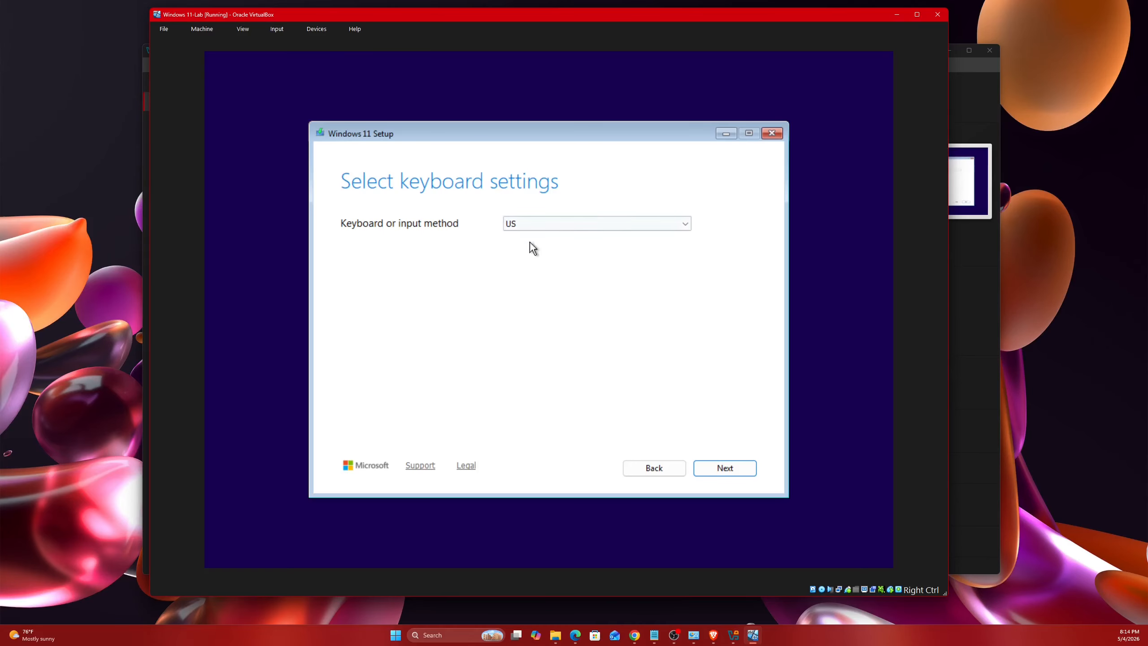
left_click(712, 470)
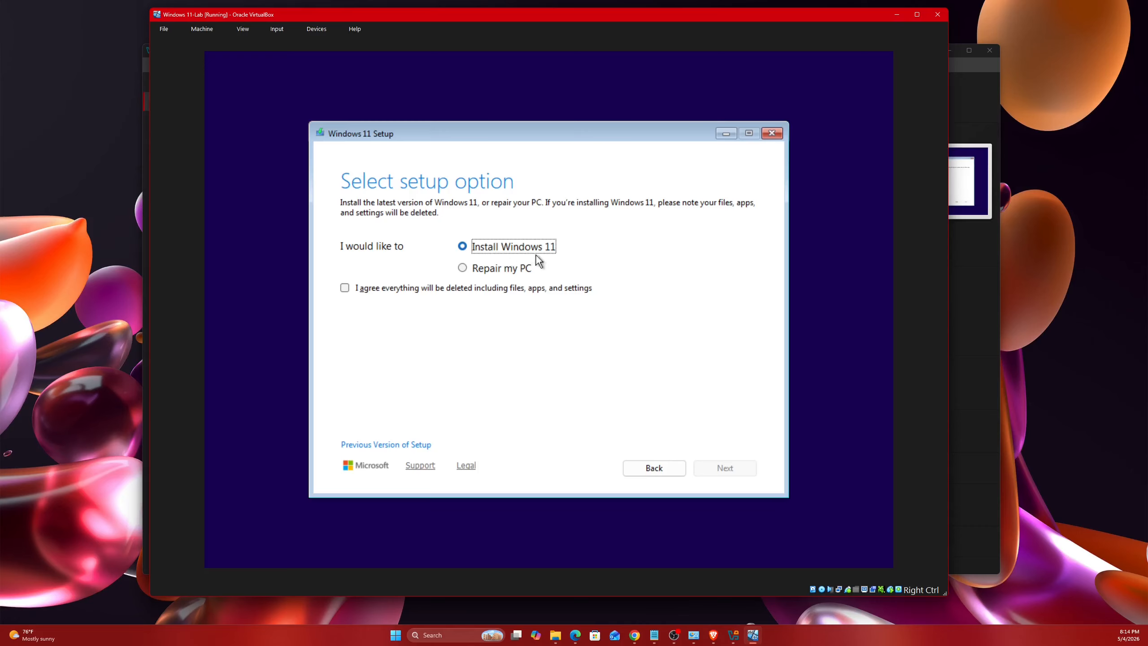
- Choose to install Windows 11, agree to deleting everything, and continue without a product key
left_click(344, 288)
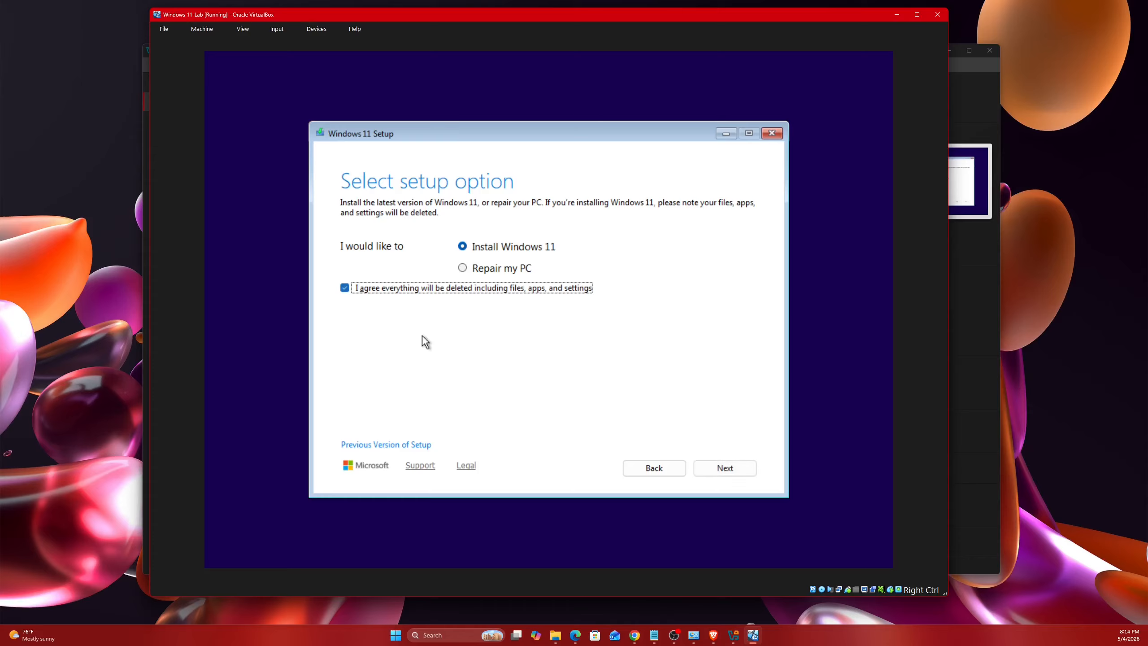
left_click(705, 472)
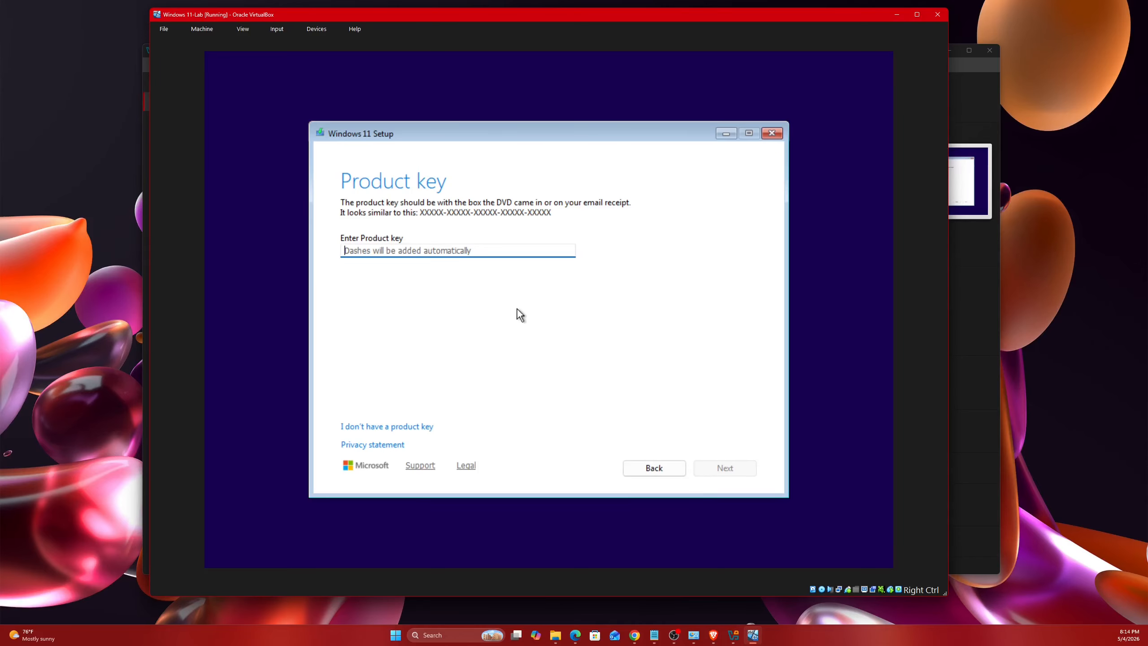
left_click(410, 428)
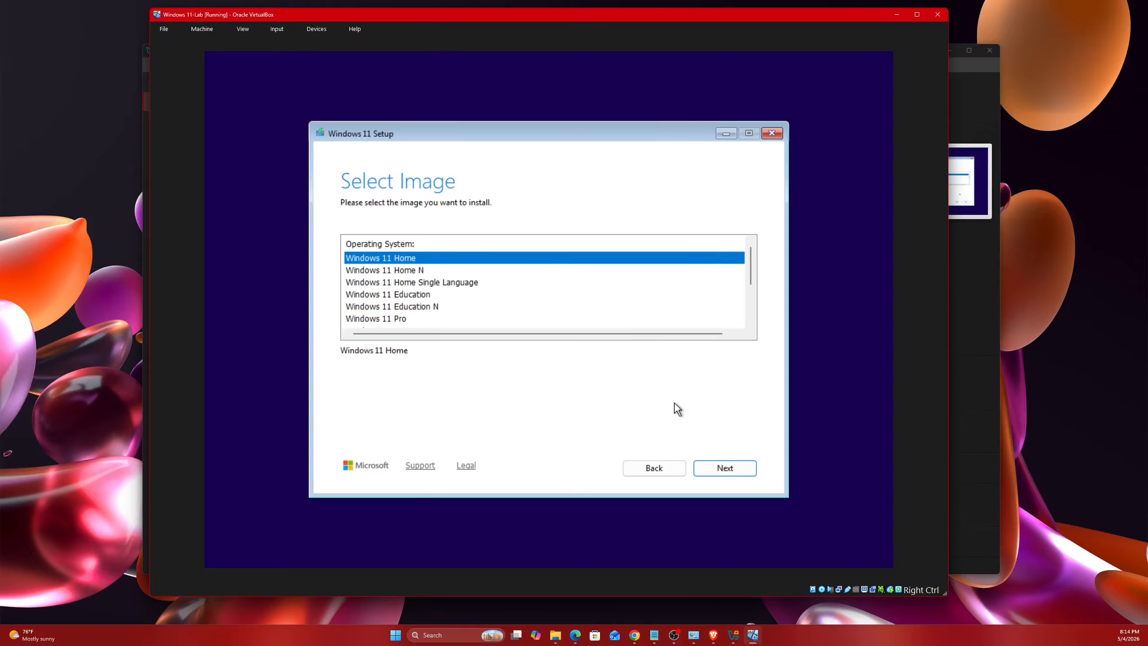
- Select Windows 11 Pro as the image to install and accept the license terms
left_click(405, 320)
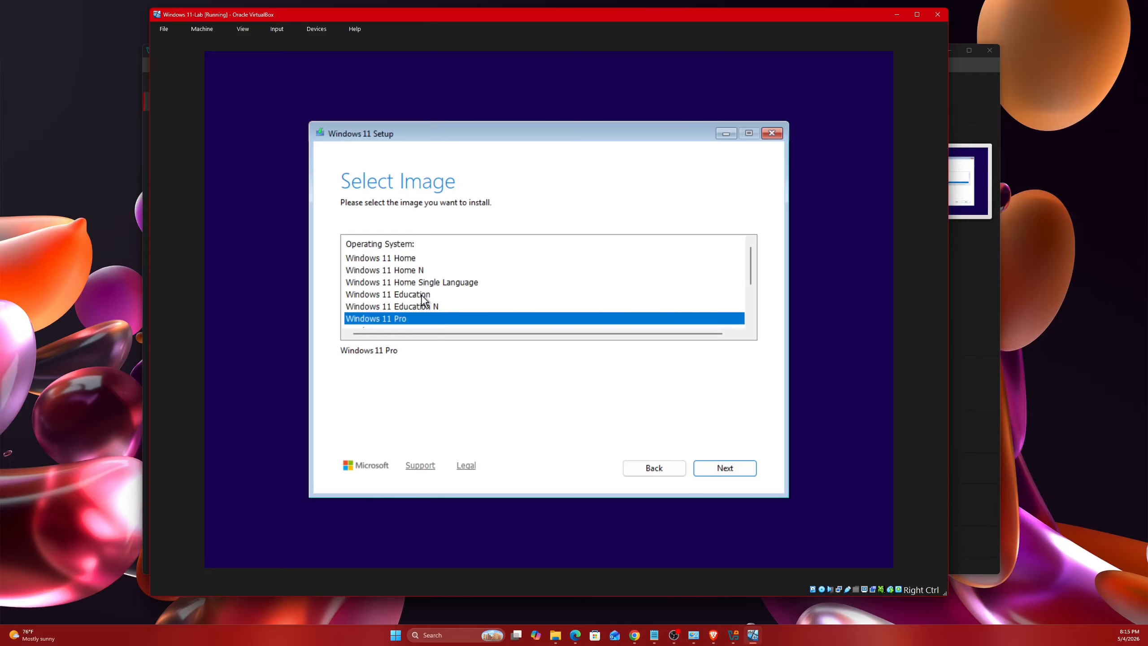
scroll(430, 267, "down", 2)
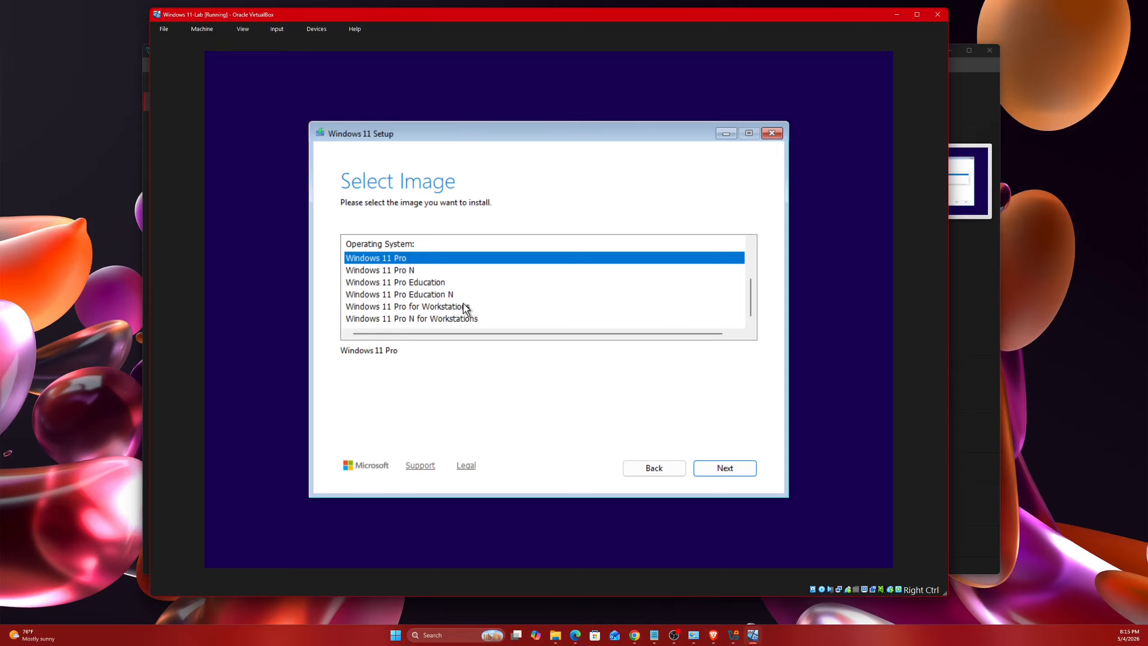
scroll(465, 308, "up", 2)
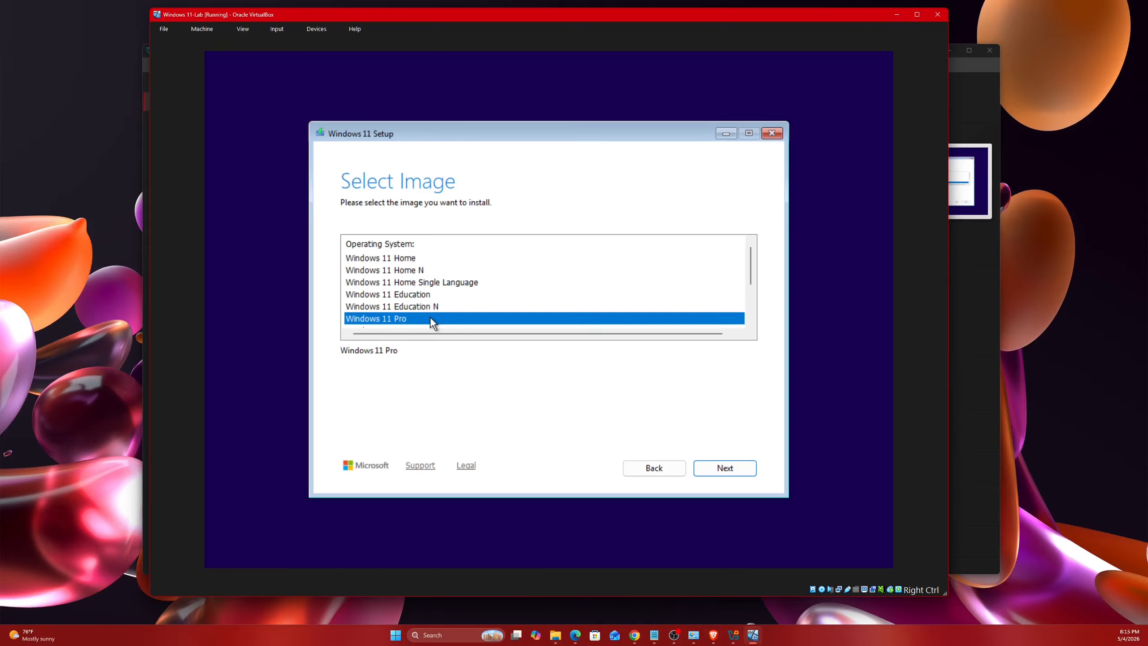
left_click(709, 469)
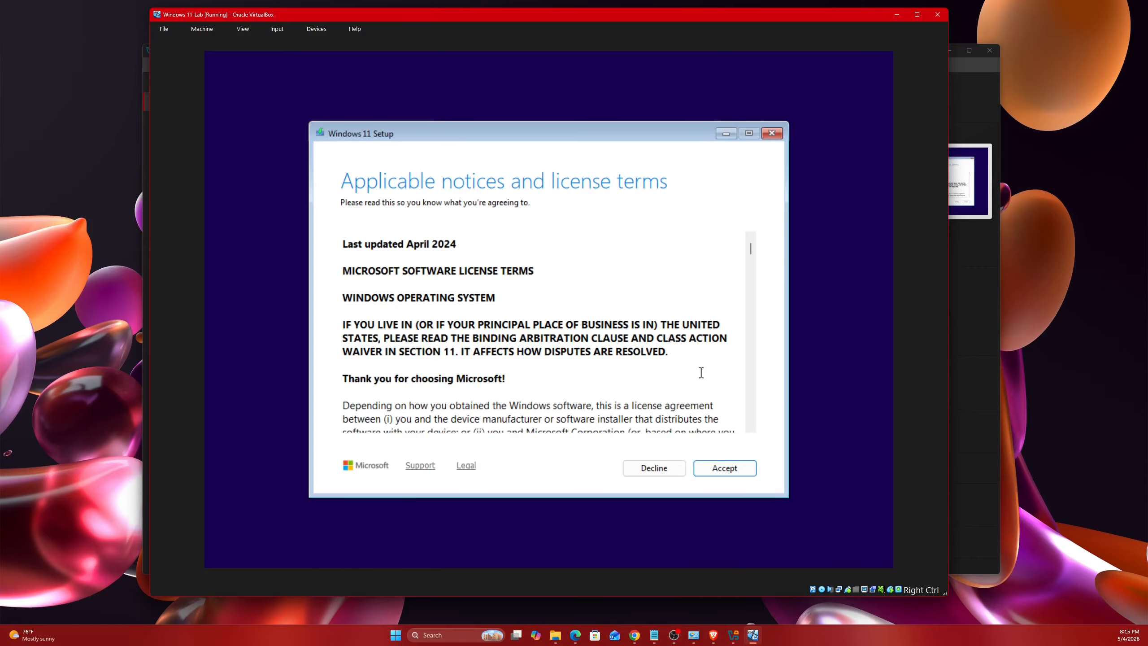
left_click(741, 466)
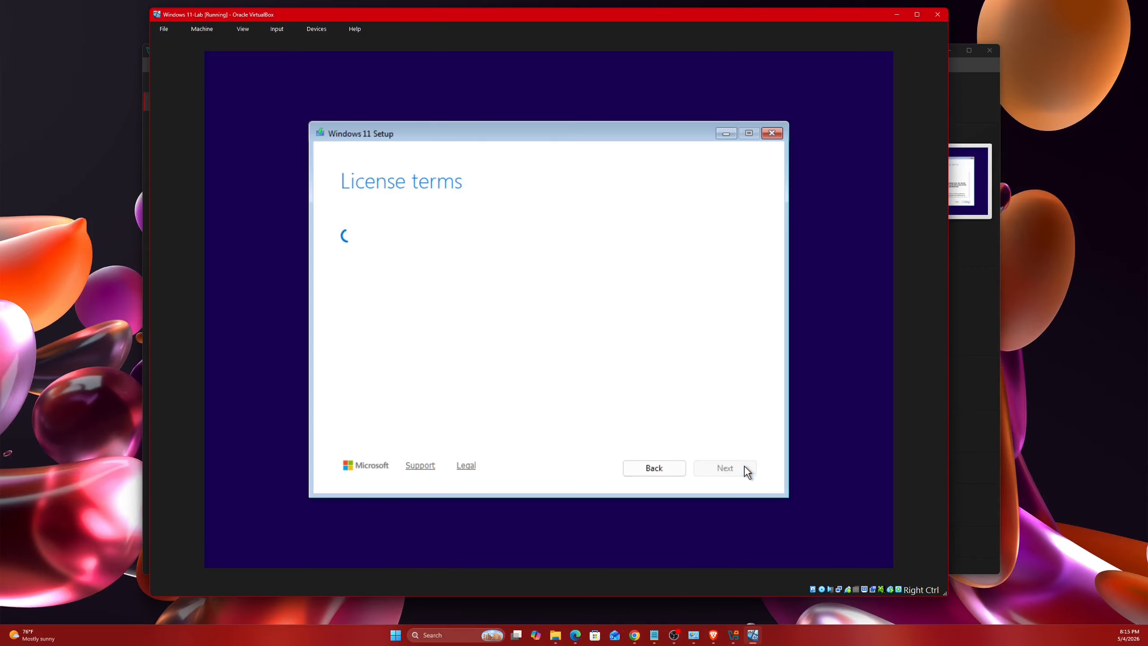
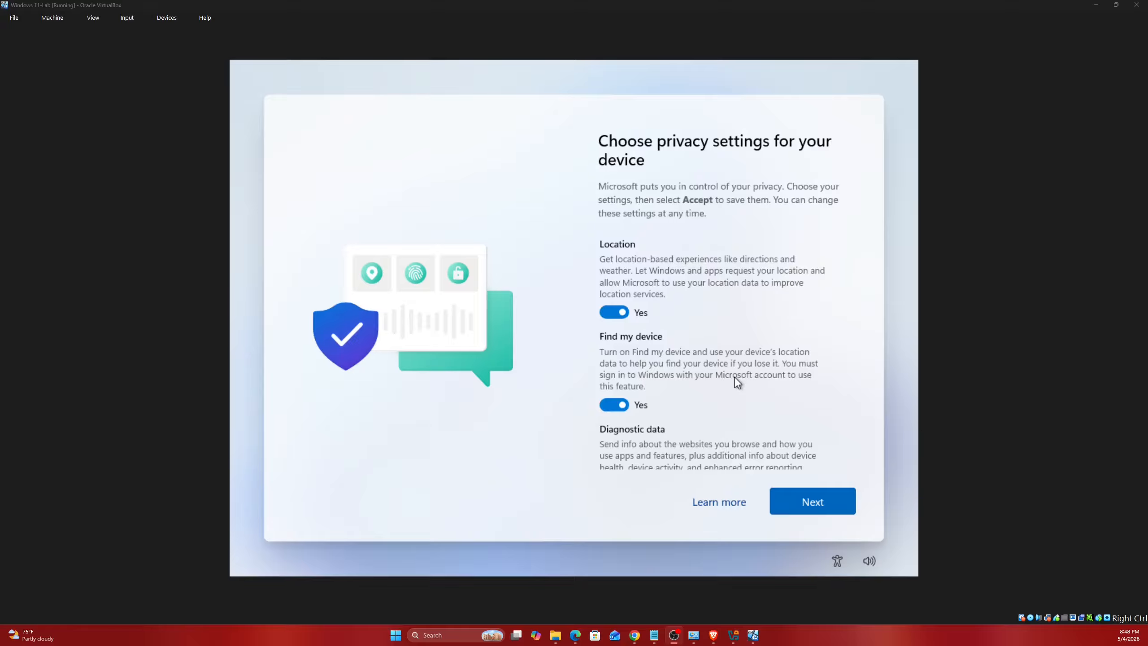
- Turn off location, Find my device, optional diagnostic data, inking and typing, and personalized offers, and accept the privacy settings
left_click(612, 312)
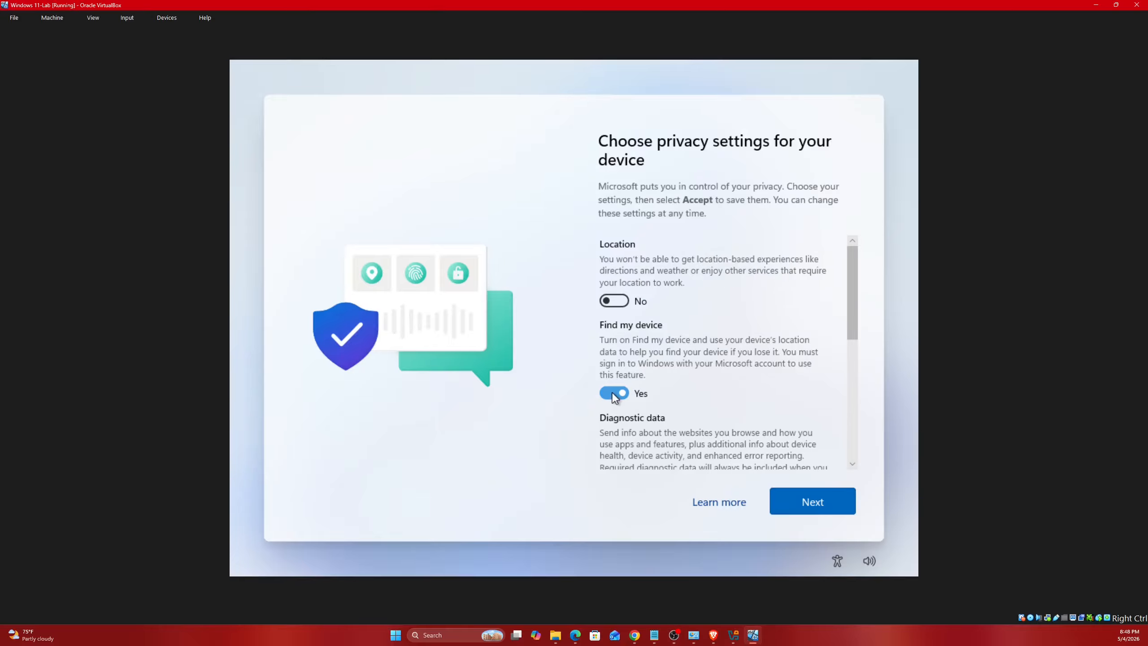
left_click(613, 393)
scroll(658, 376, "down", 3)
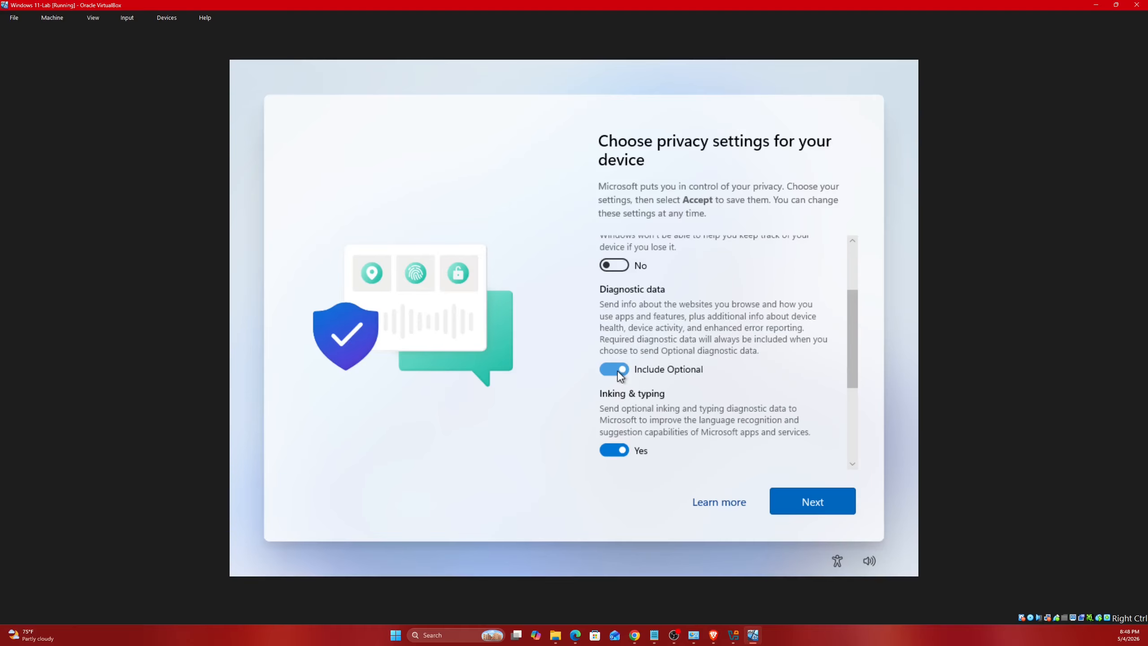
left_click(617, 370)
scroll(617, 357, "down", 3)
left_click(611, 310)
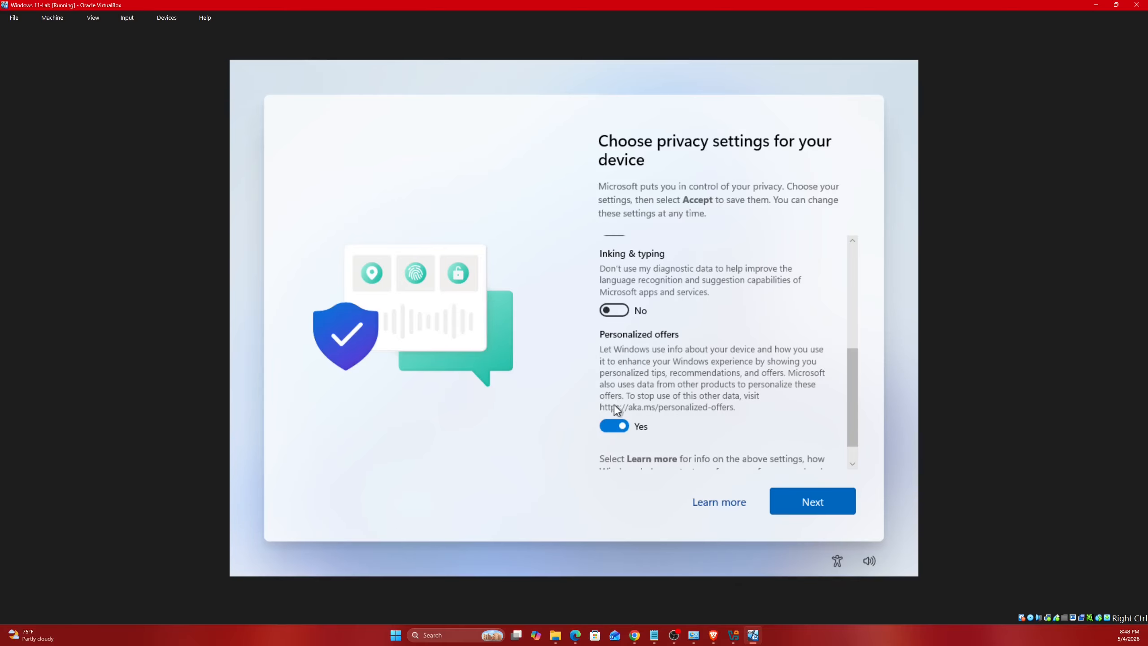
left_click(613, 425)
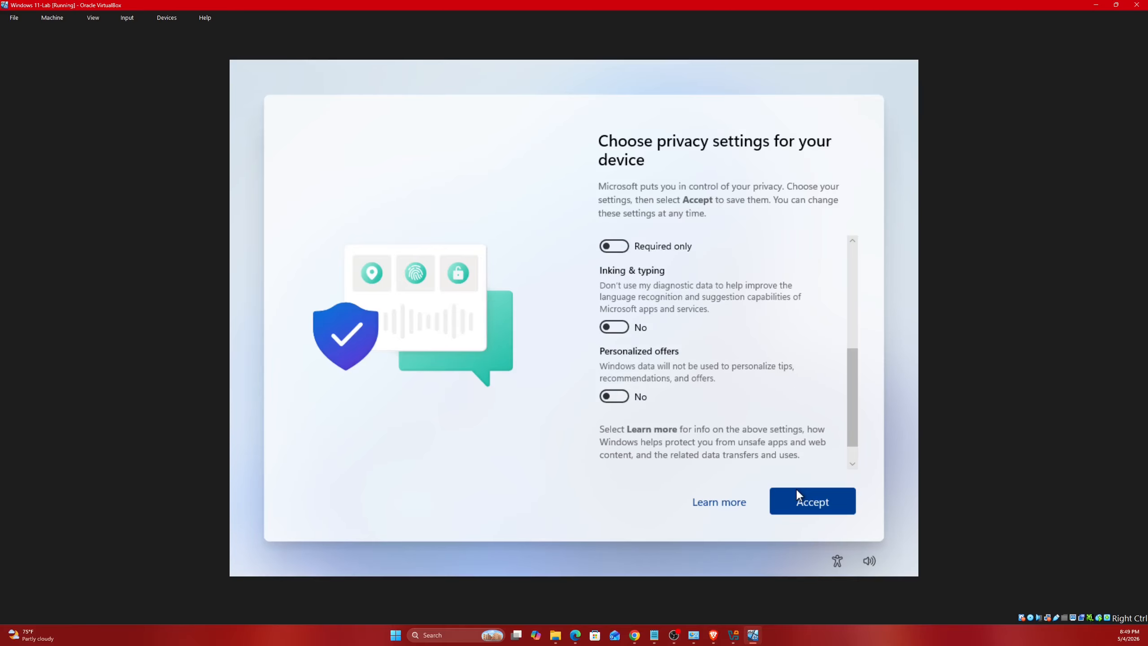
left_click(796, 488)
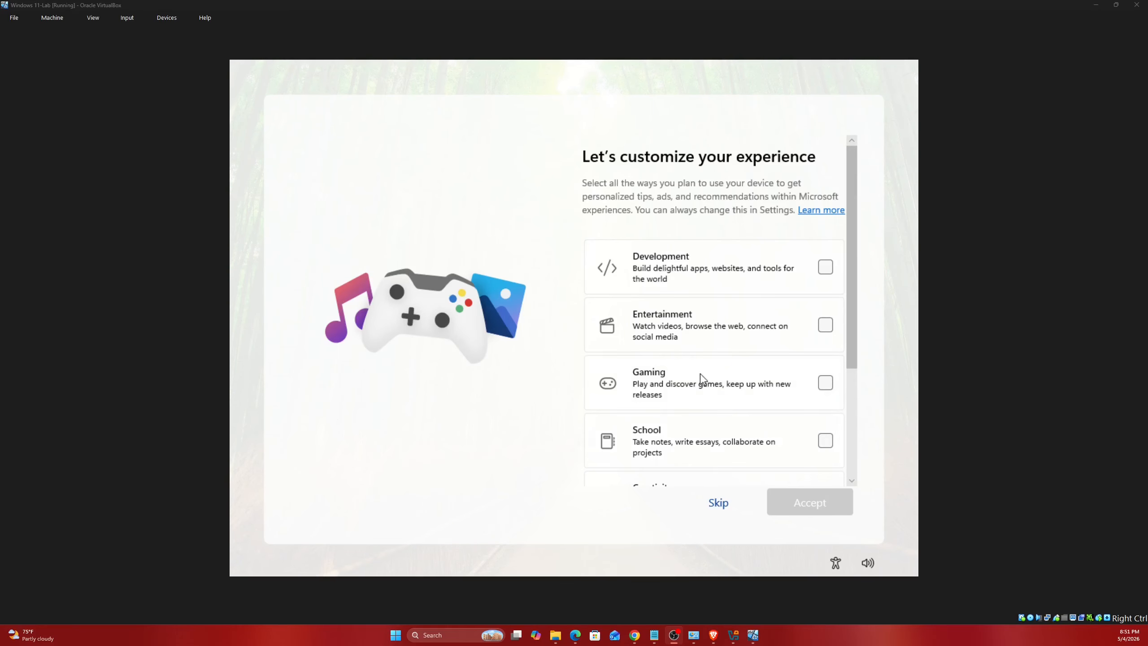
- Look through the device usage categories and skip customizing the experience
scroll(751, 319, "down", 3)
scroll(752, 322, "up", 3)
scroll(754, 324, "down", 5)
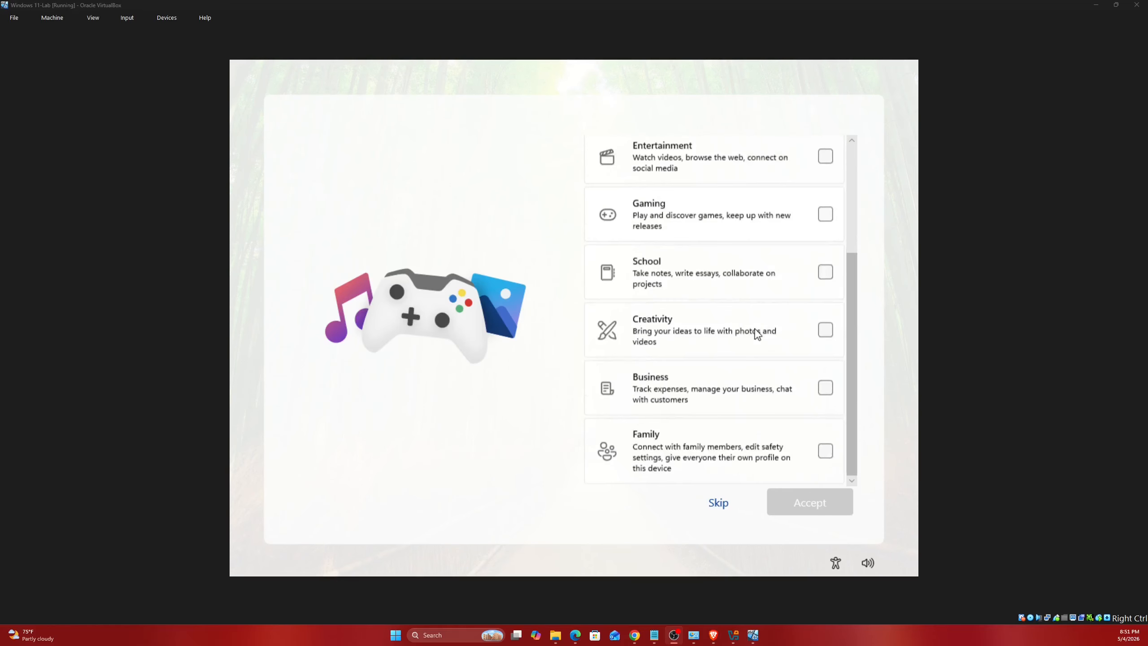
left_click(717, 503)
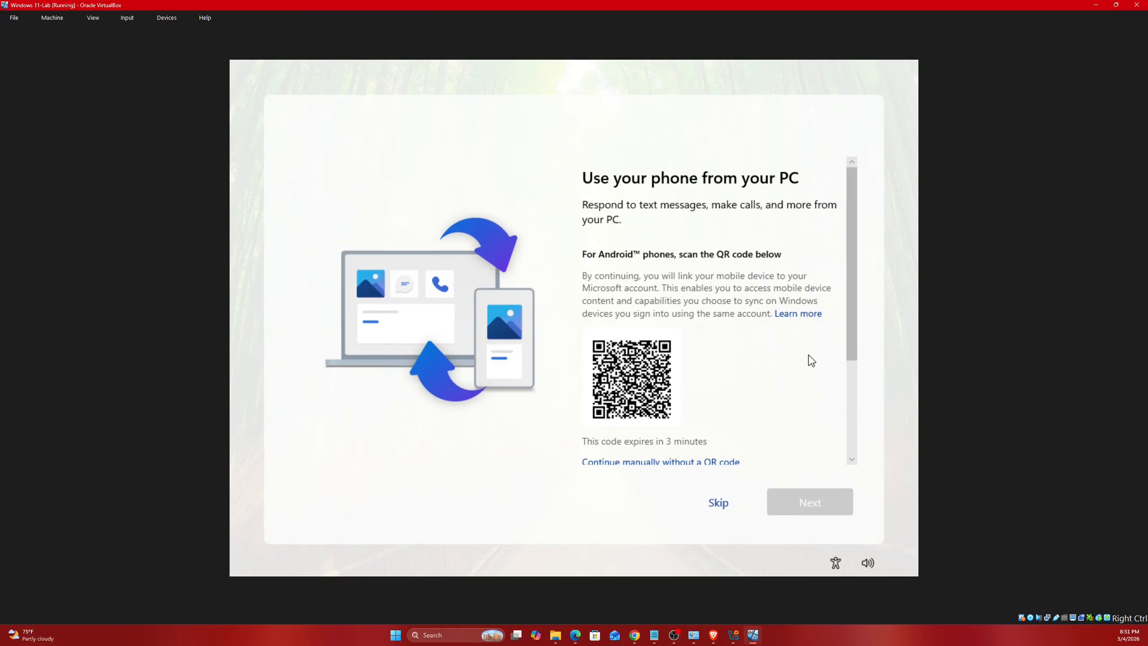
- Skip linking a phone to the PC and backing up the phone's photos to OneDrive
scroll(809, 359, "down", 3)
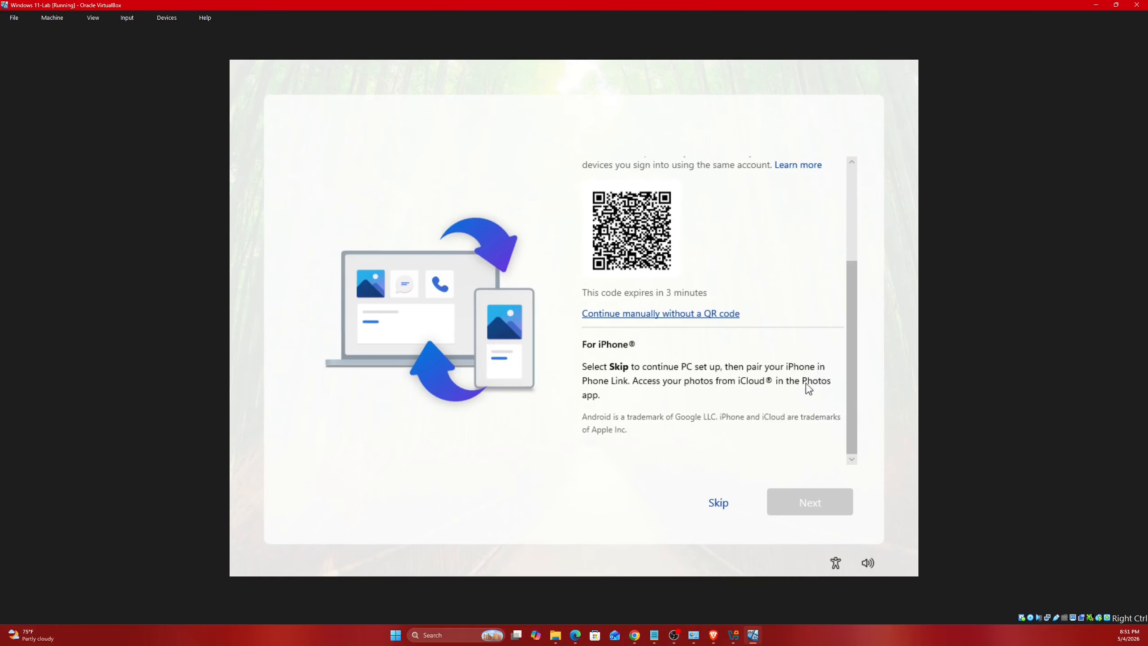
left_click(718, 503)
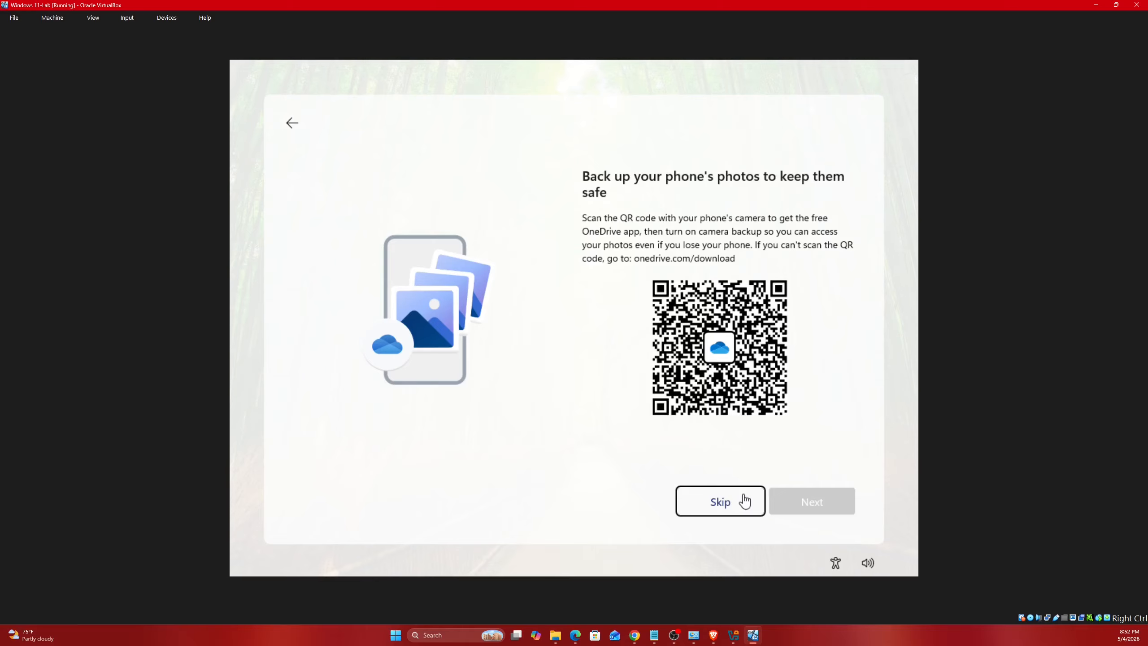
left_click(744, 501)
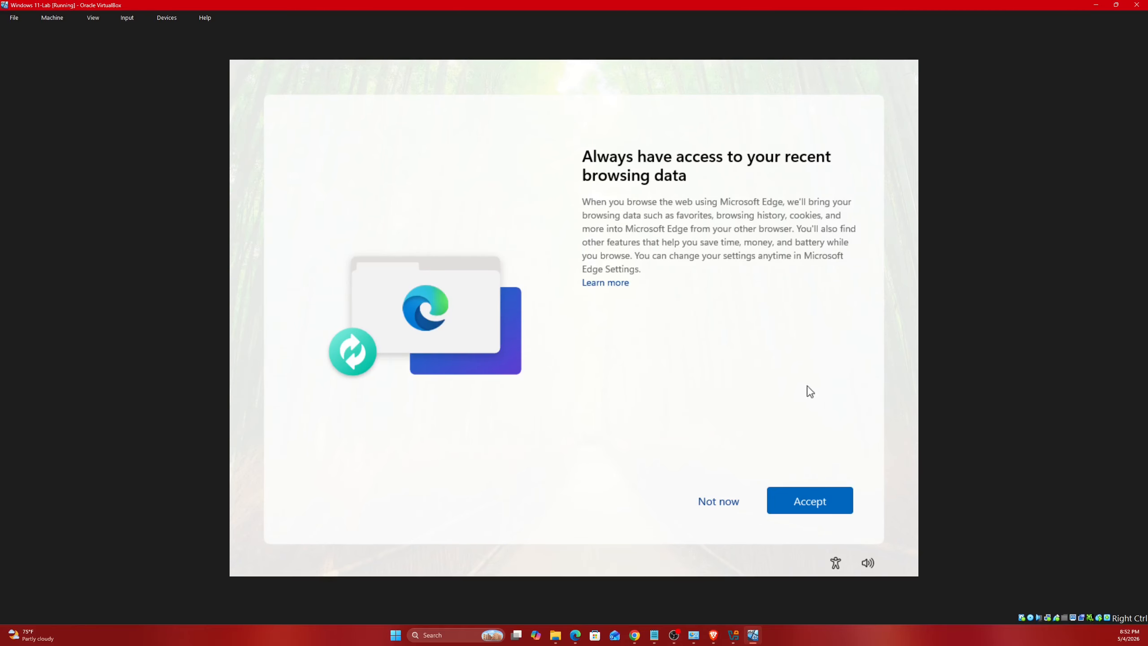
- Decline bringing browsing data into Microsoft Edge, the Microsoft 365 Personal and Basic offers, and Game Pass Premium
left_click(710, 501)
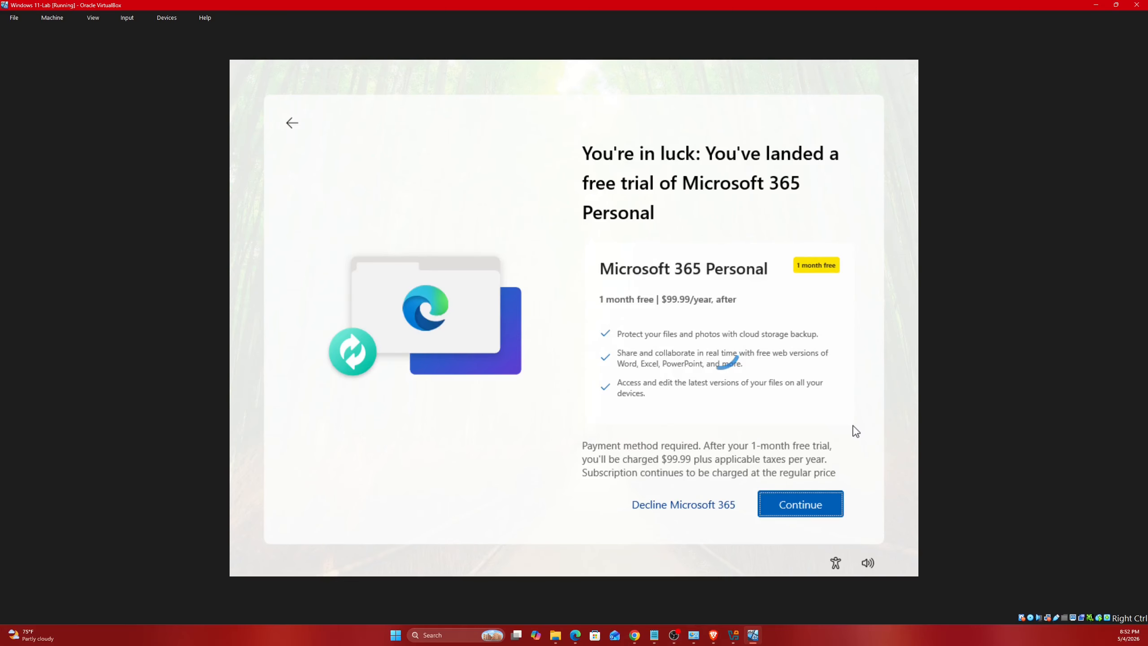
left_click(674, 504)
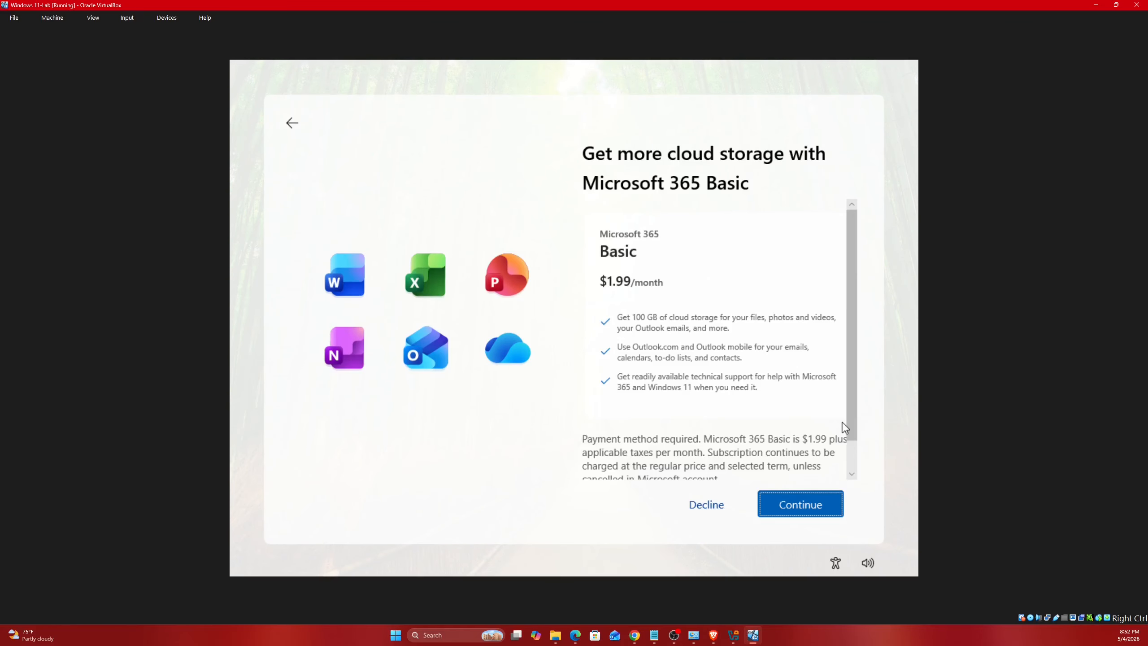
left_click(703, 509)
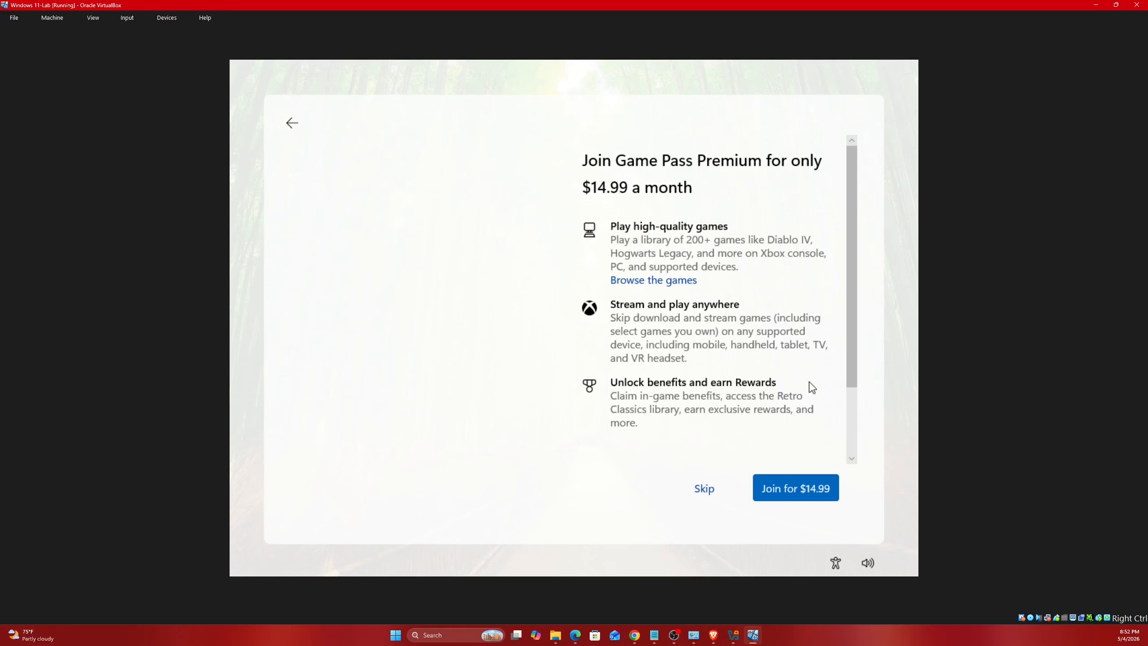
scroll(809, 387, "down", 3)
left_click(703, 488)
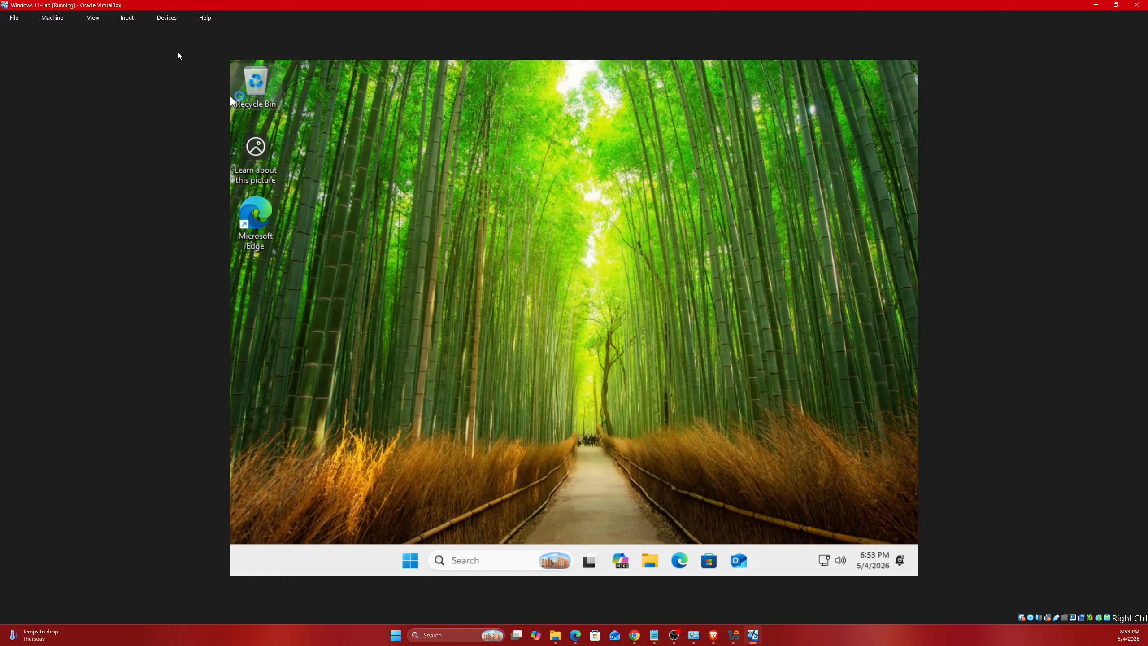
- Insert the Guest Additions CD image into the virtual machine and open the disc's contents in File Explorer
left_click(134, 21)
mouse_move(167, 20)
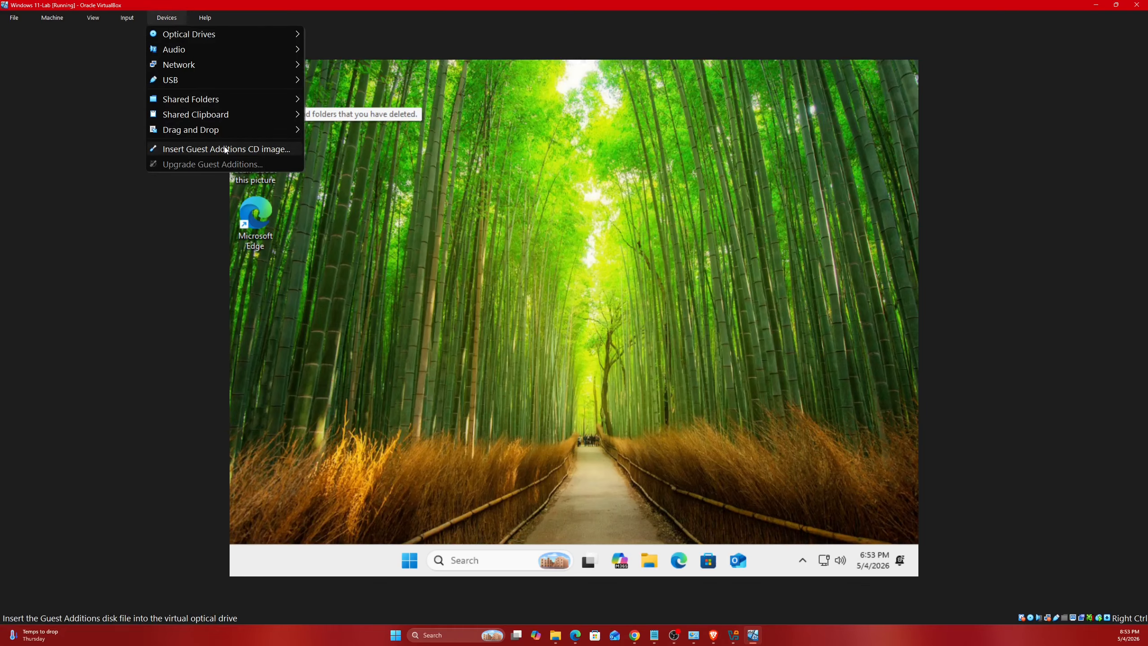
left_click(290, 149)
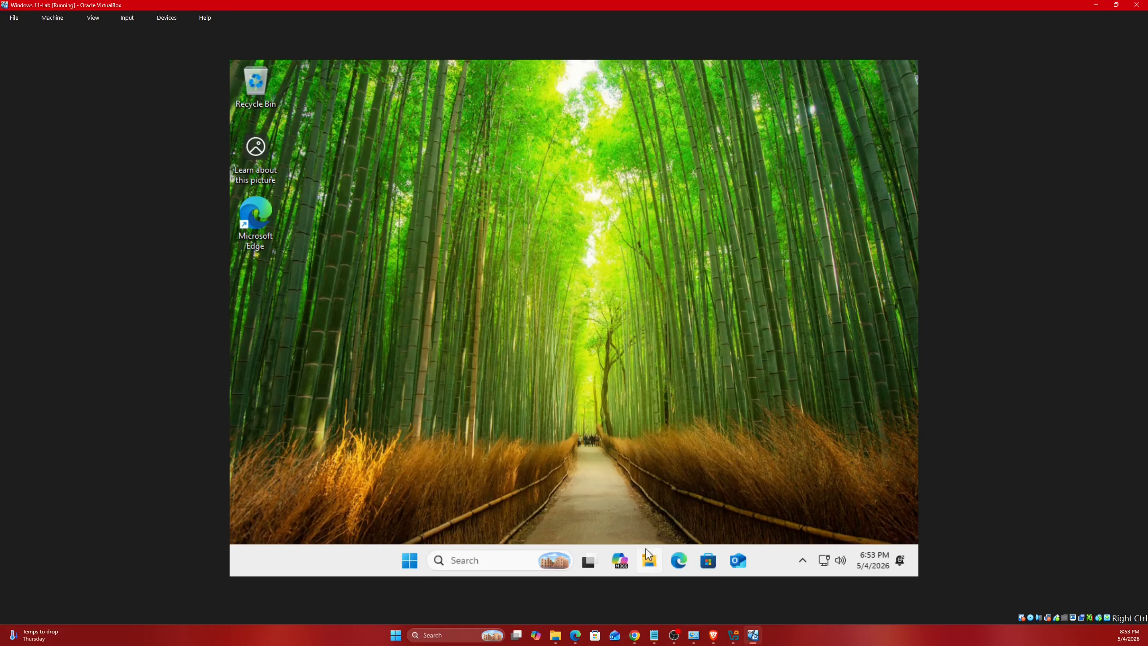
left_click(360, 430)
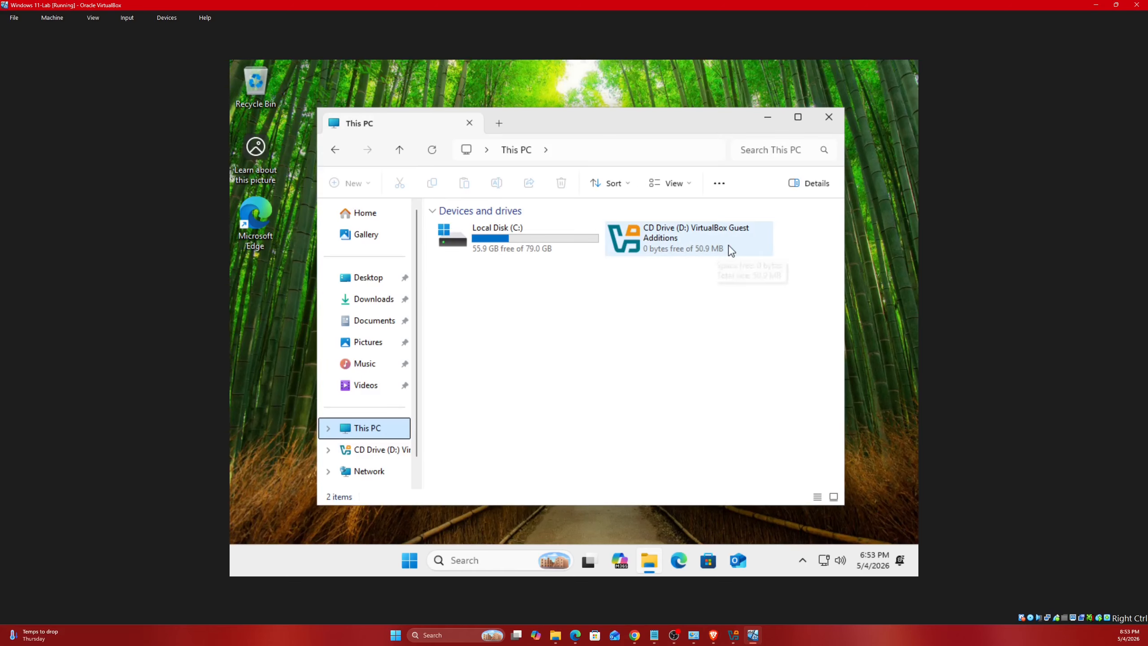
double_click(680, 249)
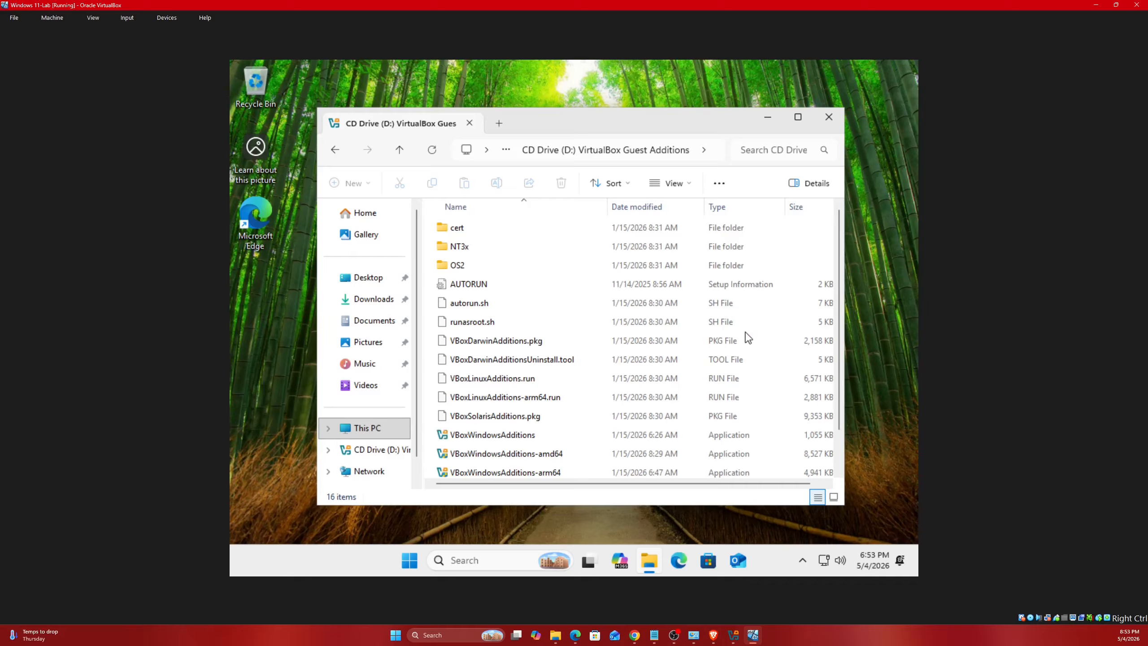
- Run VBoxWindowsAdditions from the Guest Additions disc and allow it to make changes to the device
left_click(492, 436)
double_click(493, 437)
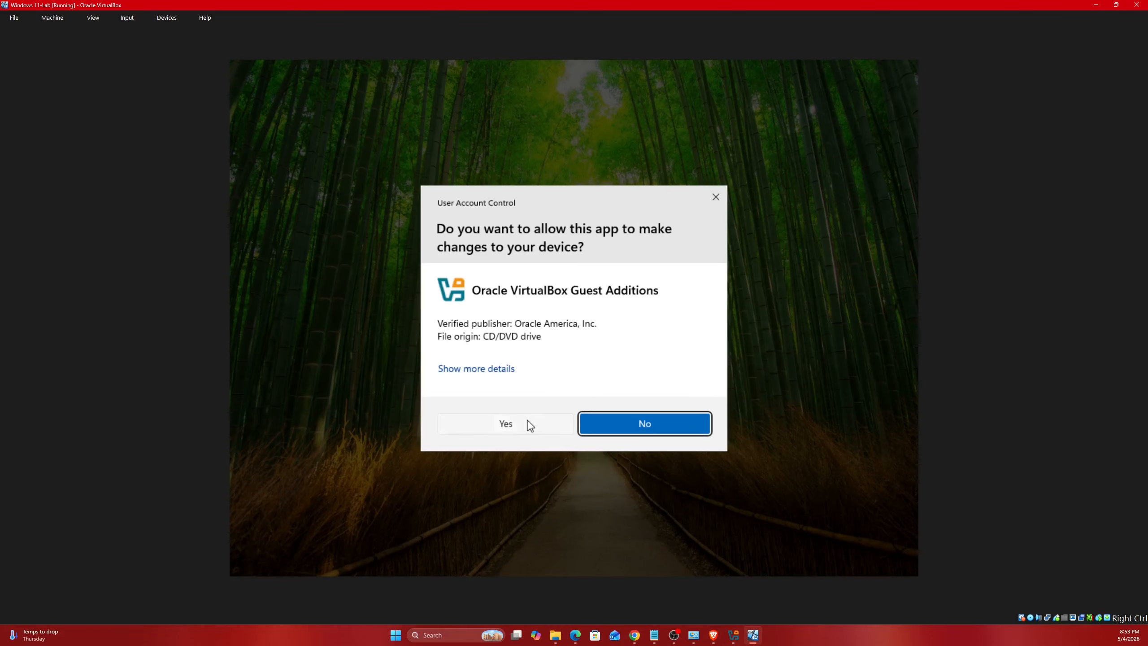
left_click(530, 424)
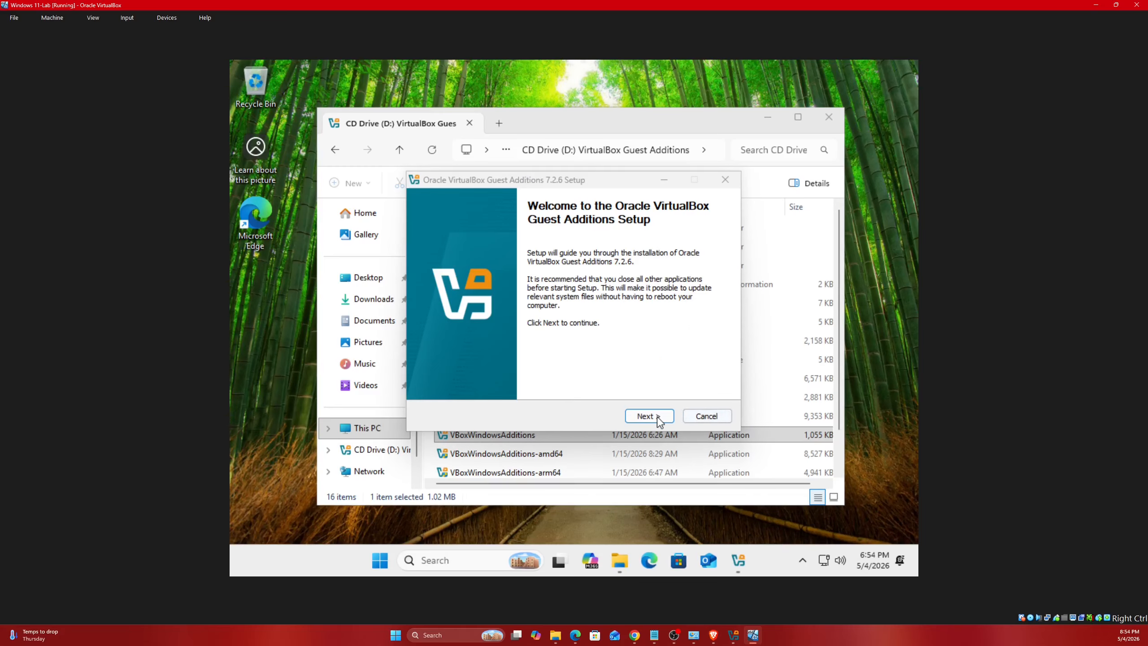
- Install Guest Additions 7.2.6 with the default destination folder and components, and finish with an immediate reboot
left_click(658, 419)
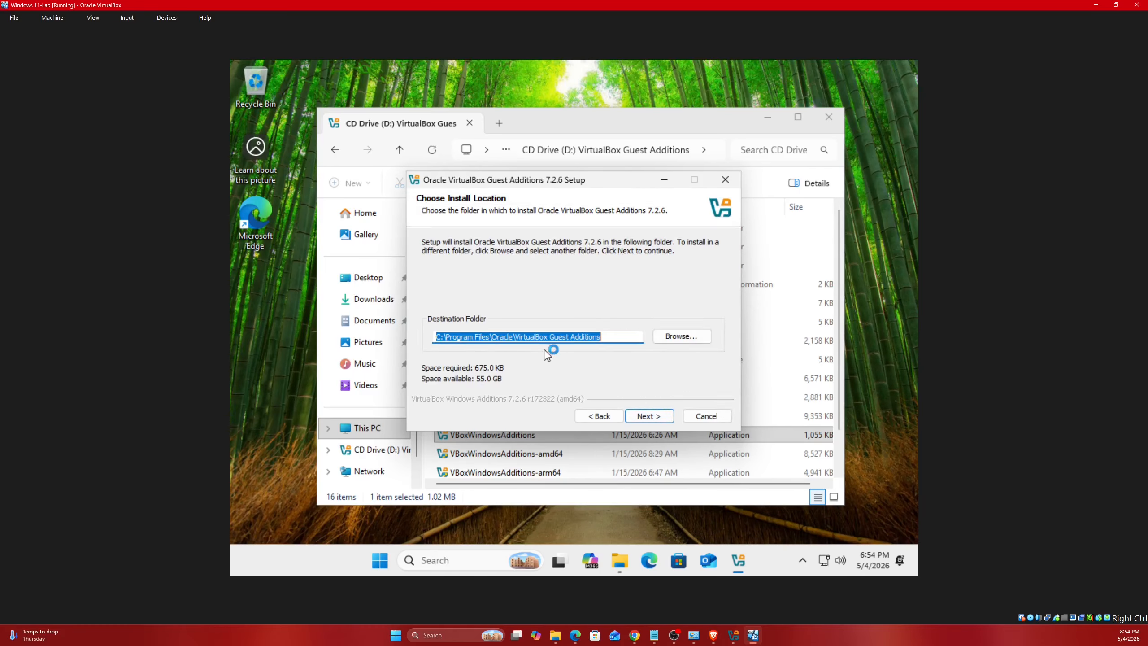
left_click(661, 417)
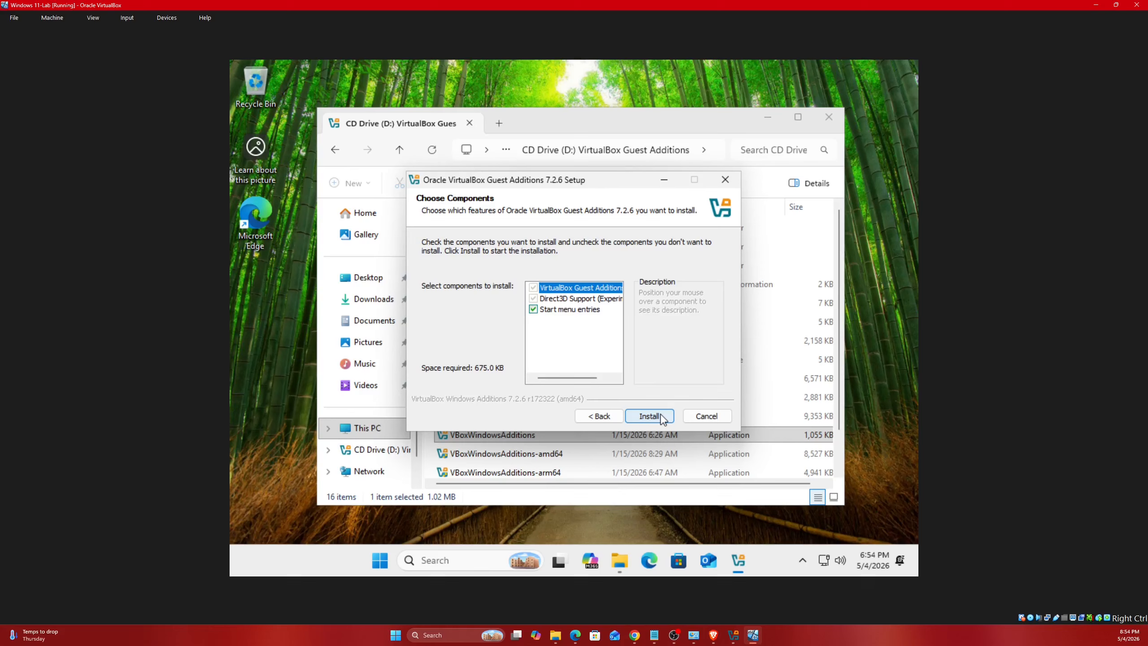
left_click(661, 417)
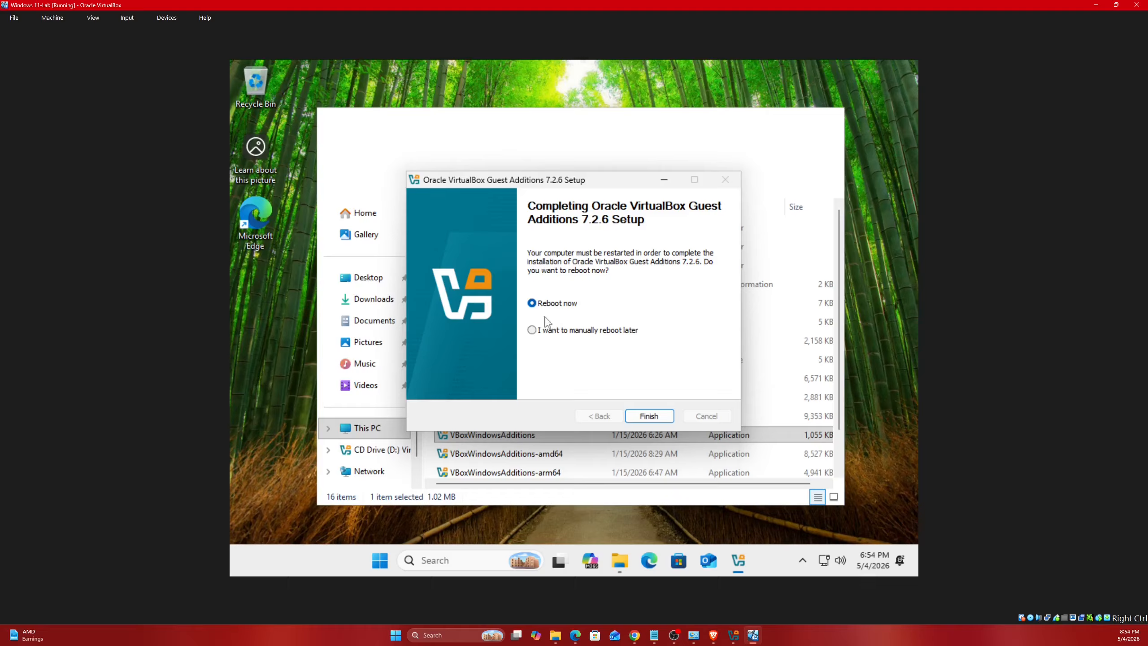
left_click(534, 331)
left_click(532, 304)
left_click(658, 417)
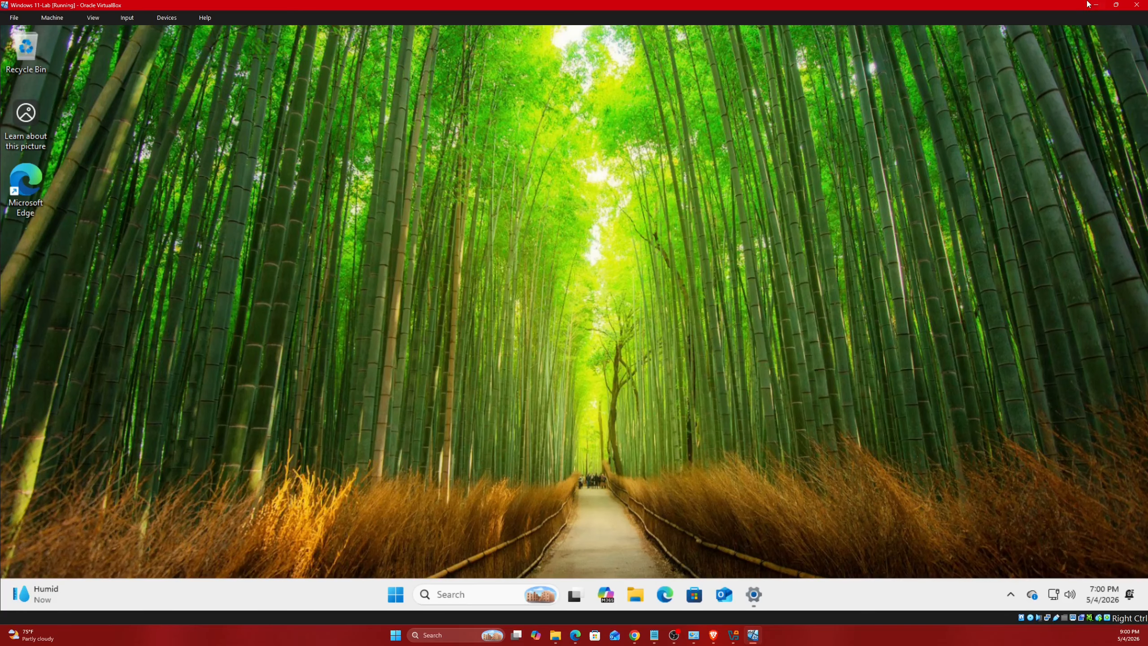
- Switch to VirtualBox Manager and take a snapshot of Windows 11-Lab's current state named Fresh Windows Install, without a description
left_click(1095, 5)
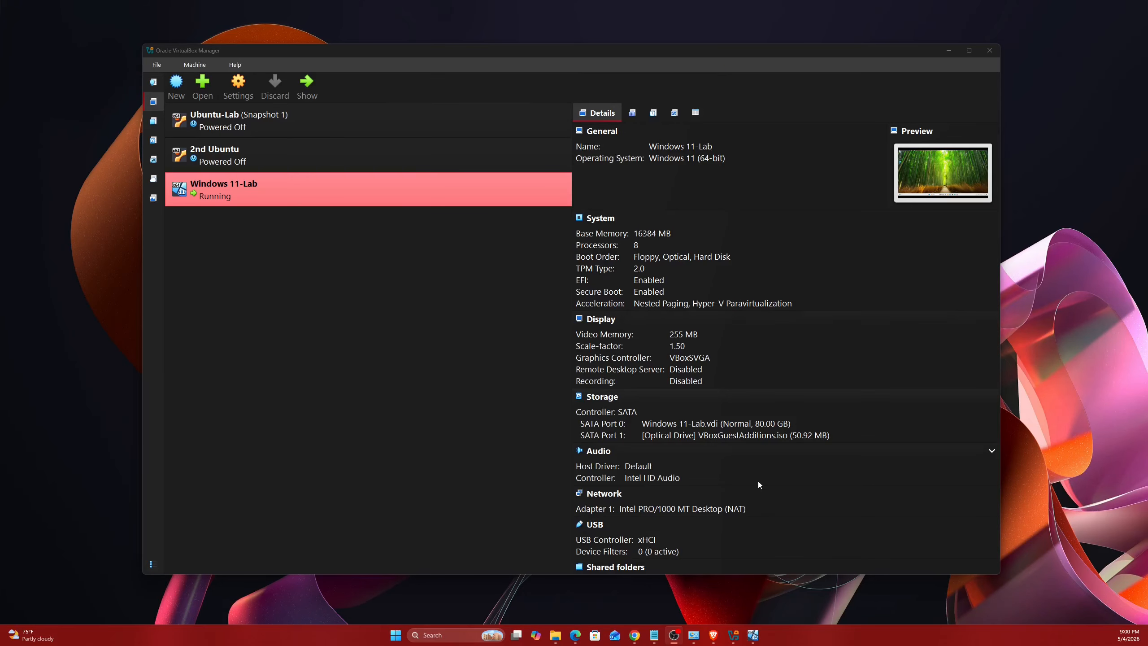
left_click(630, 113)
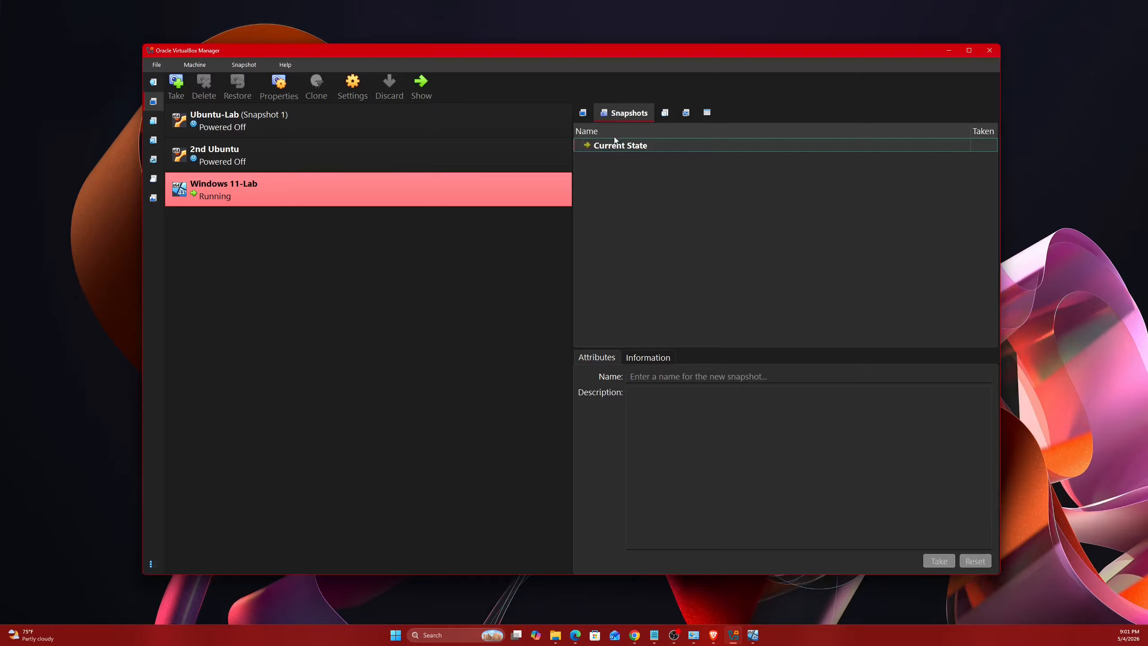
right_click(621, 150)
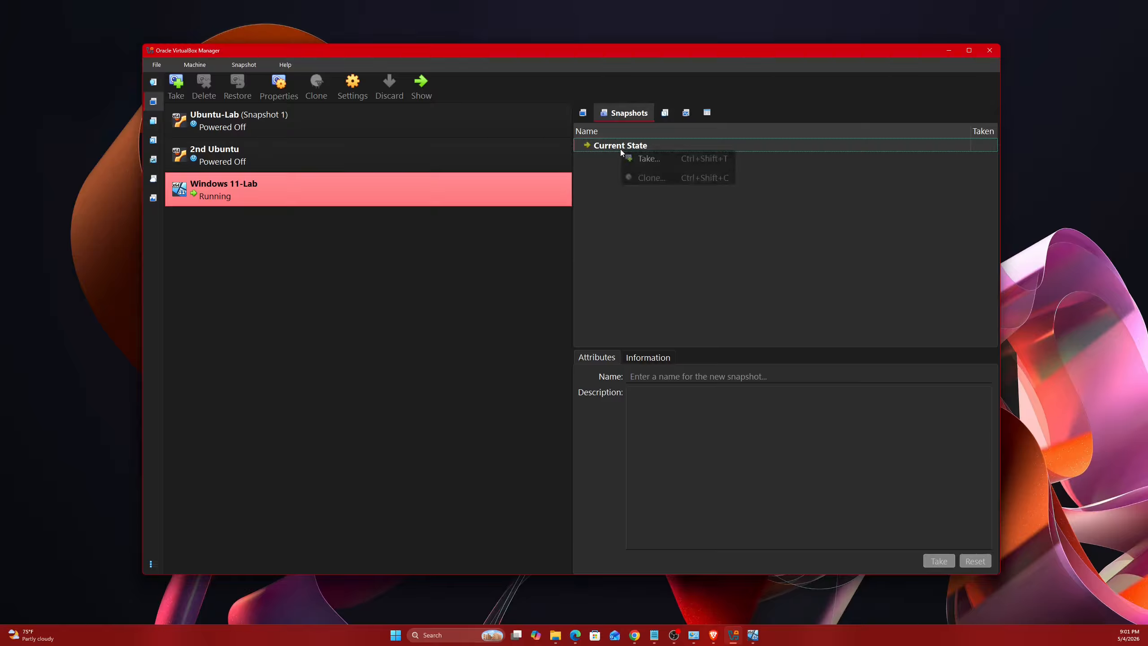
left_click(643, 158)
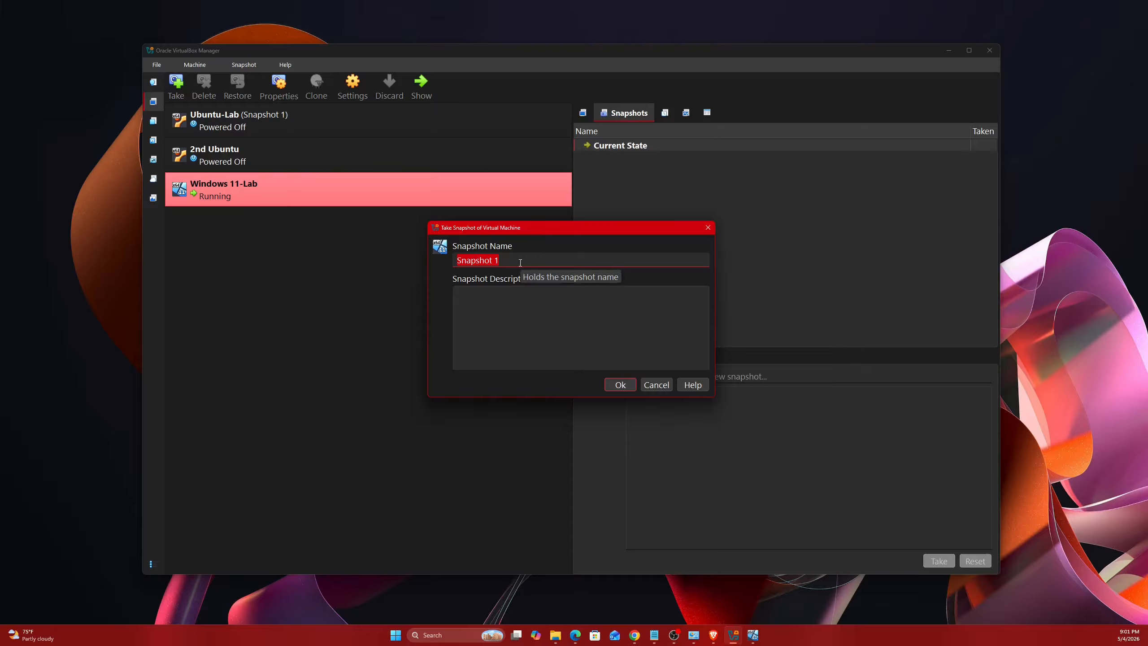
type("Fresh Windows Instgall")
key("BackSpace")
key("BackSpace")
key("BackSpace")
type("all")
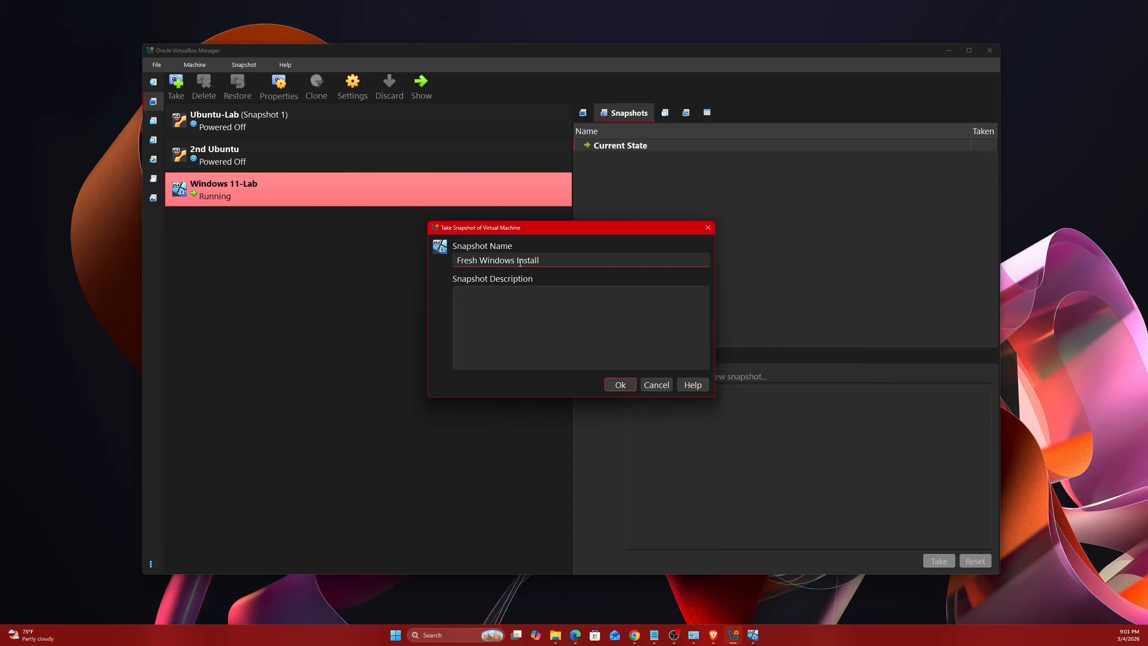
left_click(563, 323)
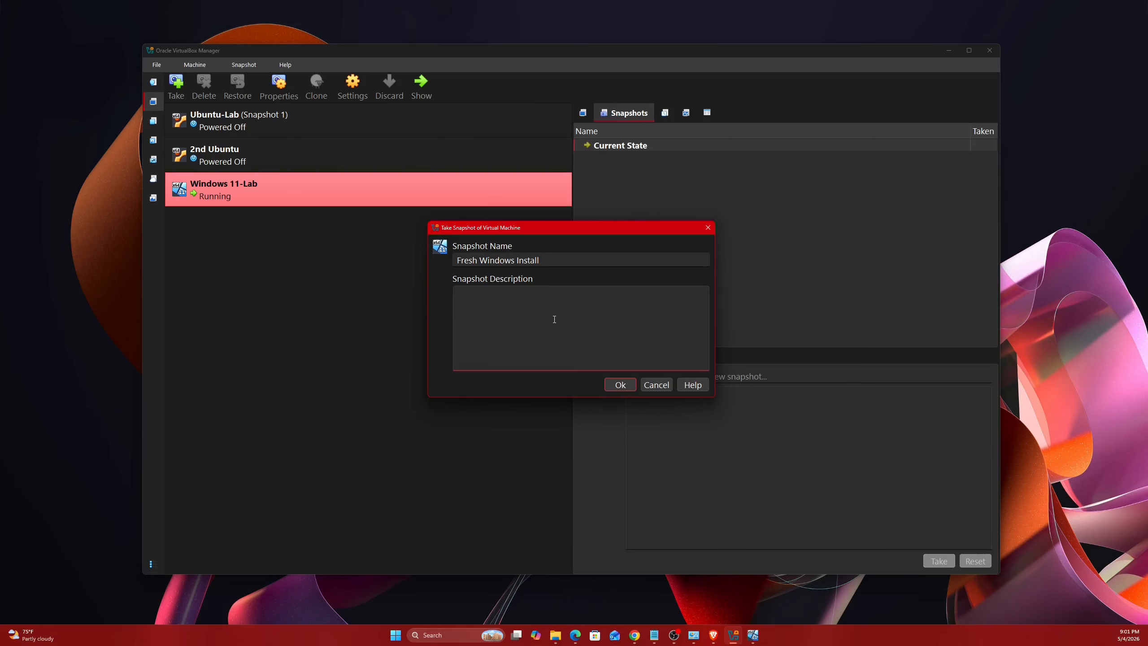
double_click(576, 262)
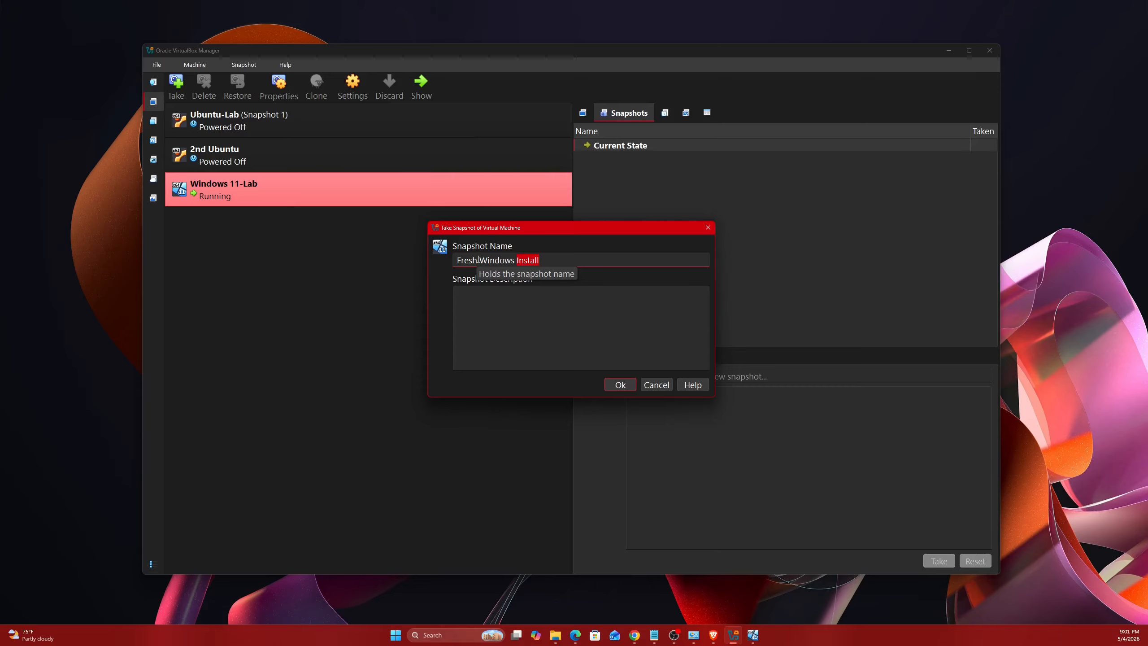
left_click(519, 304)
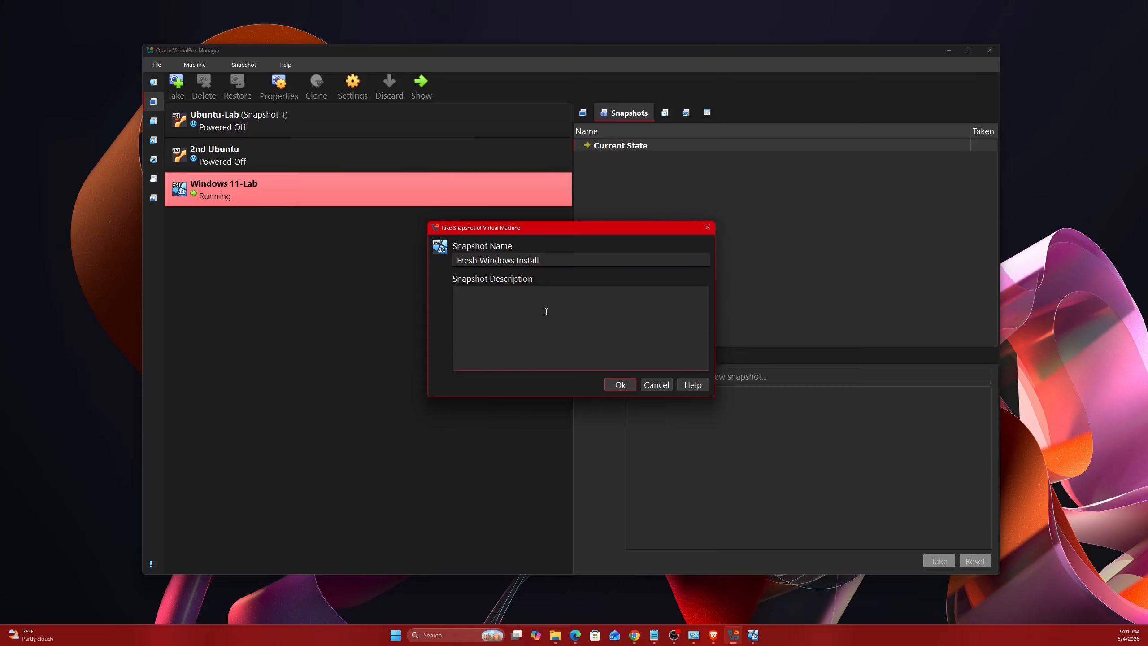
left_click(617, 385)
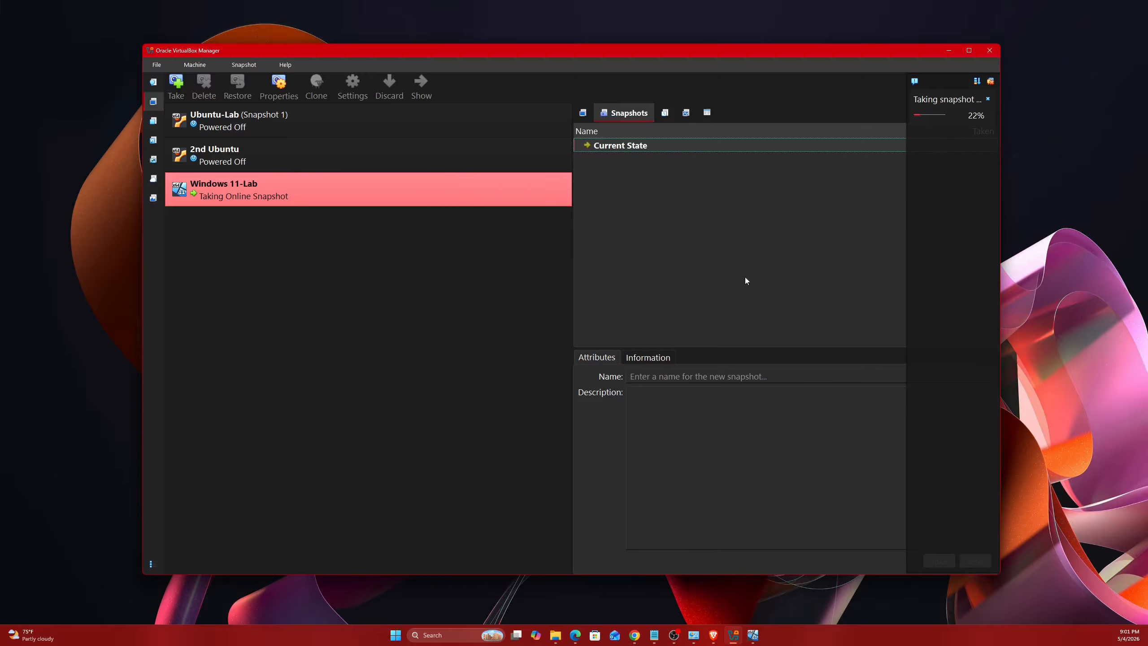
- Check the Windows 11-Lab machine window while the snapshot is being taken and return to VirtualBox Manager
left_click(753, 635)
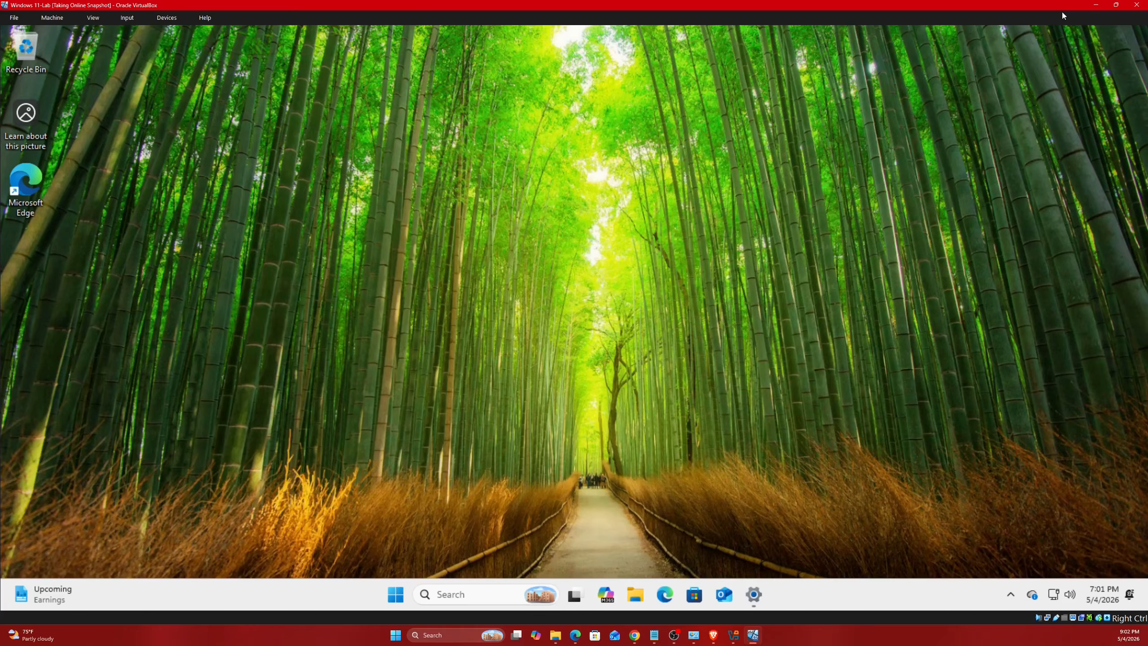
left_click(1094, 6)
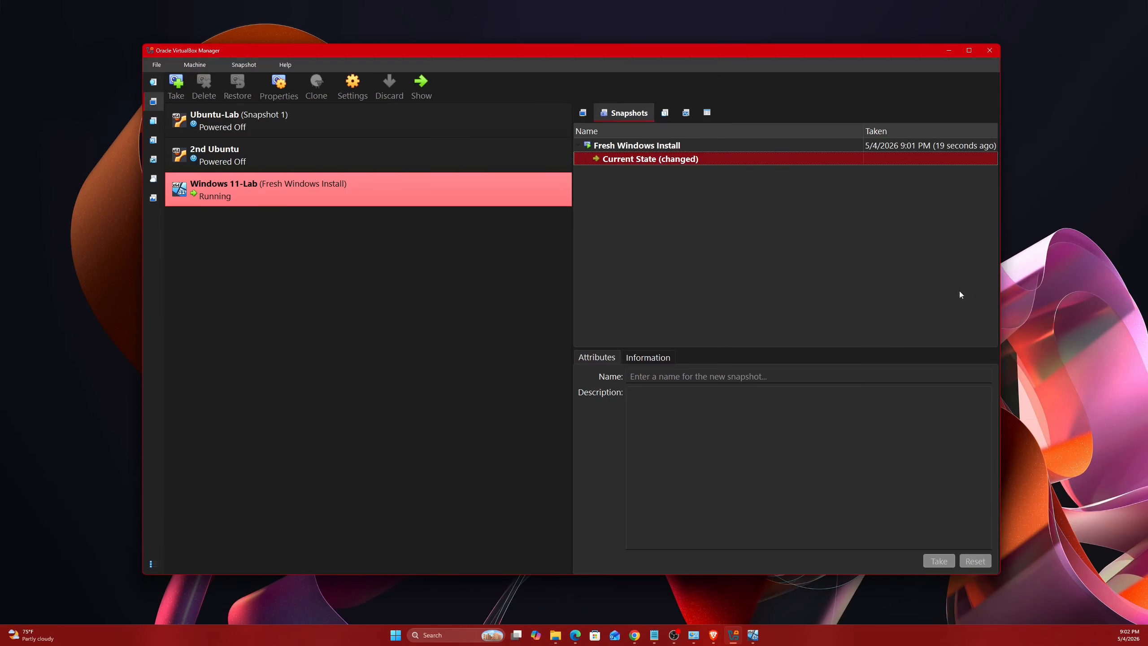